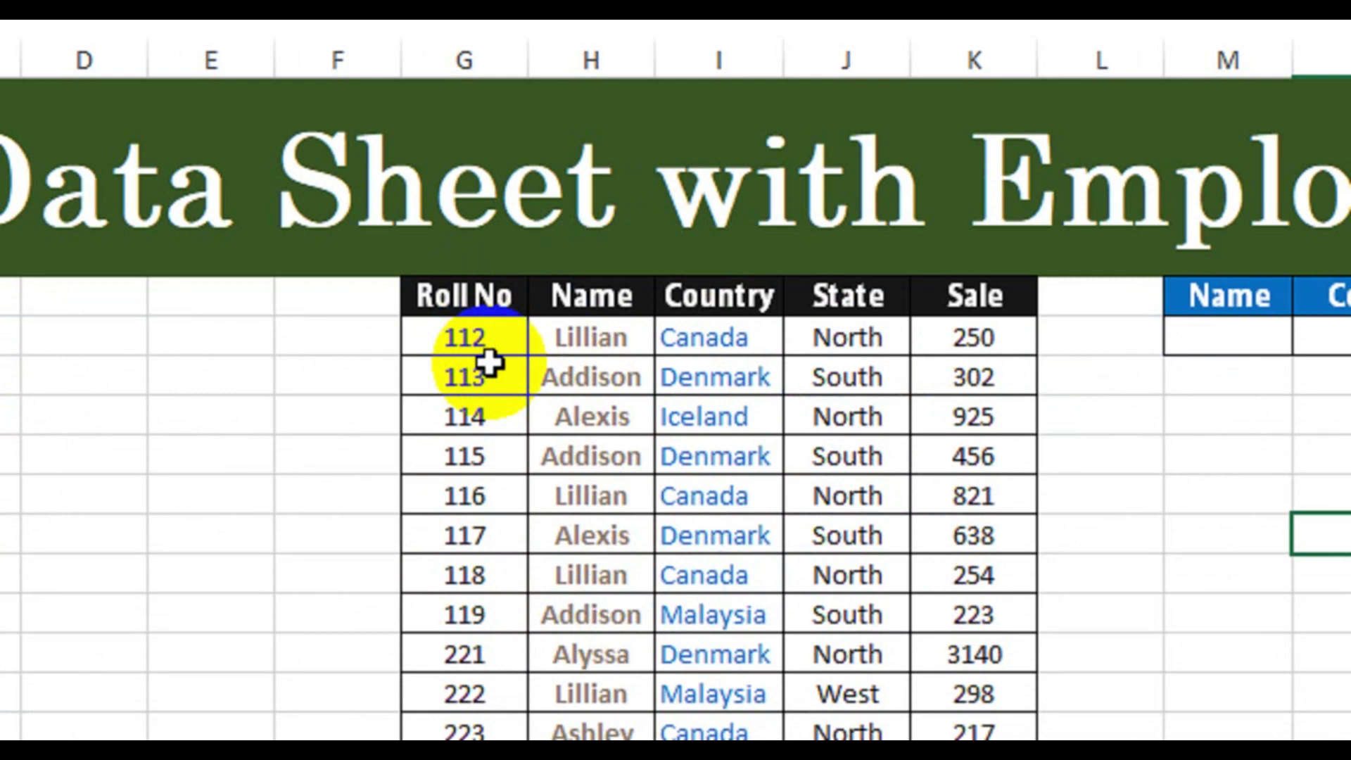
Examine the columns of the source data table and the empty cells under Name, Country, Countdown and Sale in the summary table.
drag(473, 310, 928, 759)
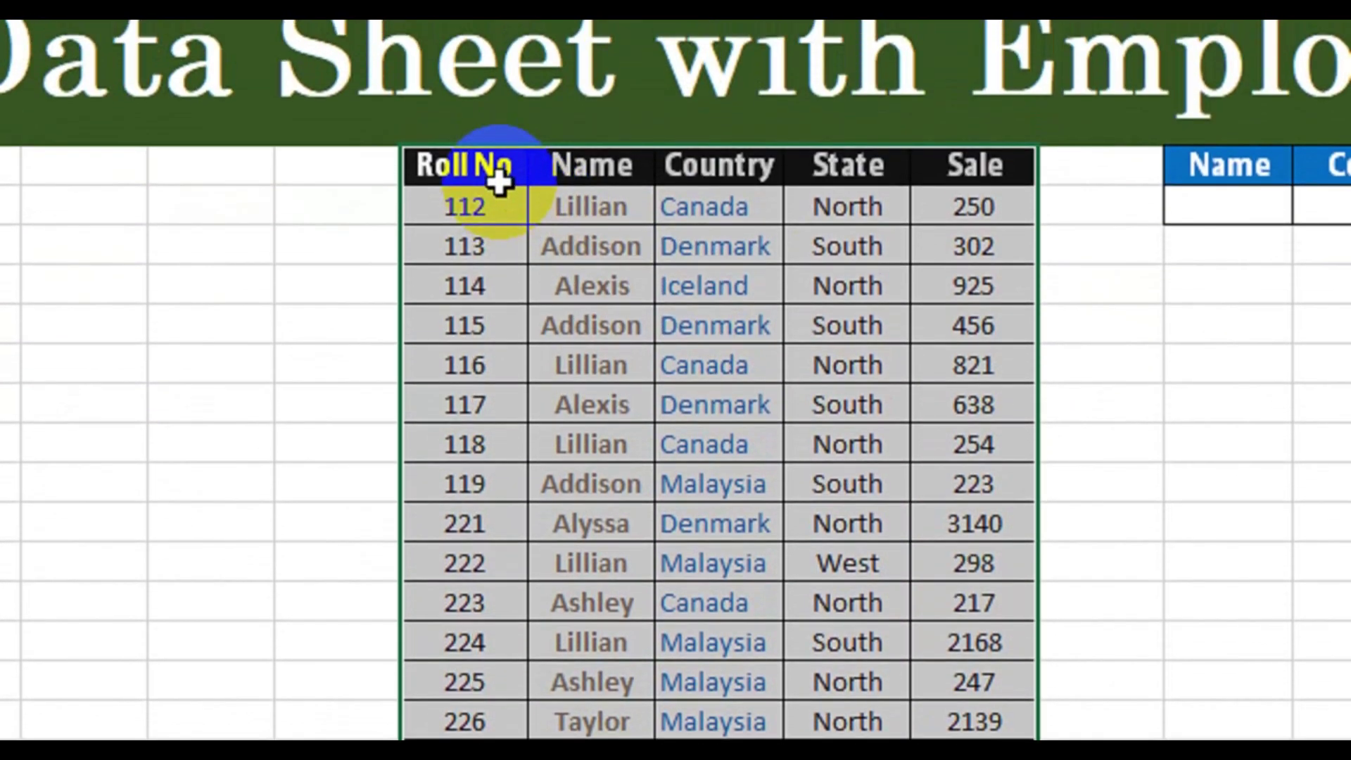
drag(478, 76, 495, 299)
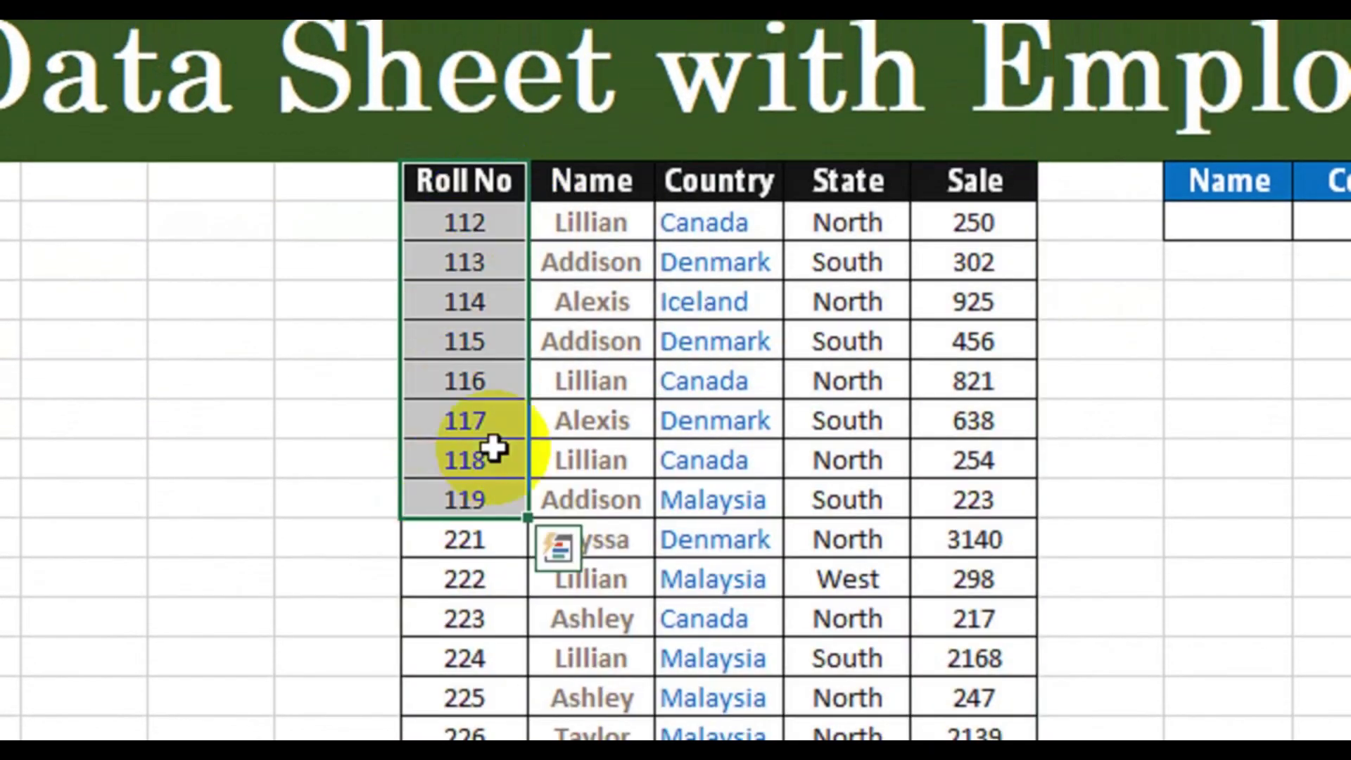
drag(591, 222, 548, 504)
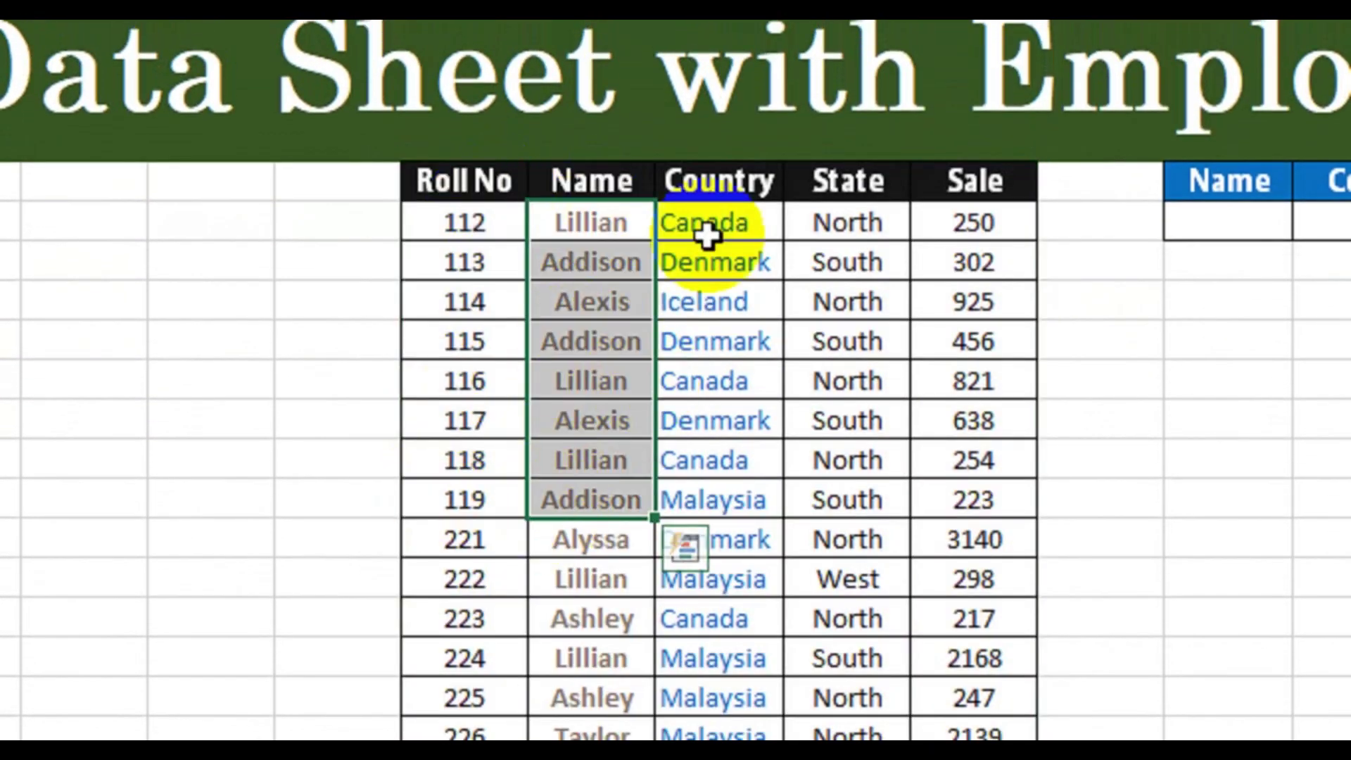
drag(705, 235, 696, 422)
drag(847, 225, 820, 392)
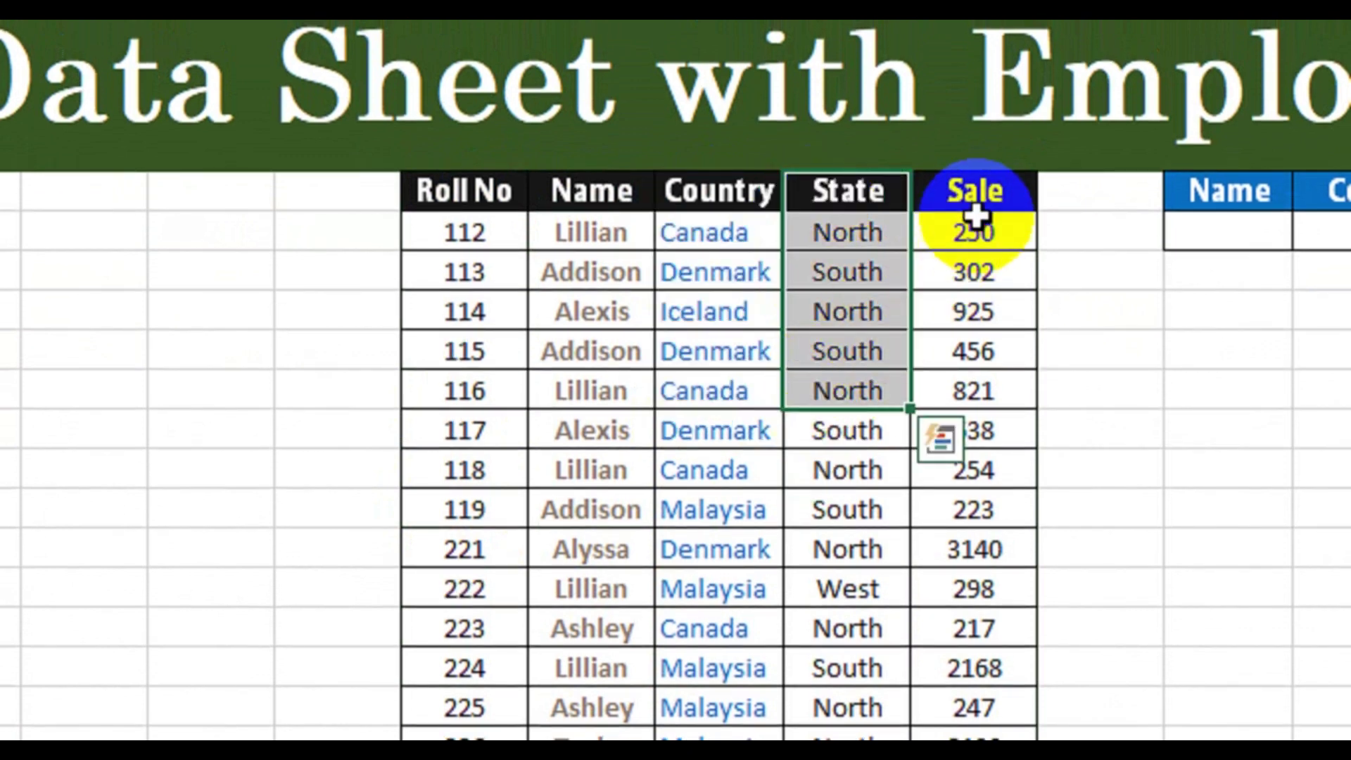
drag(977, 220, 976, 461)
click(1174, 451)
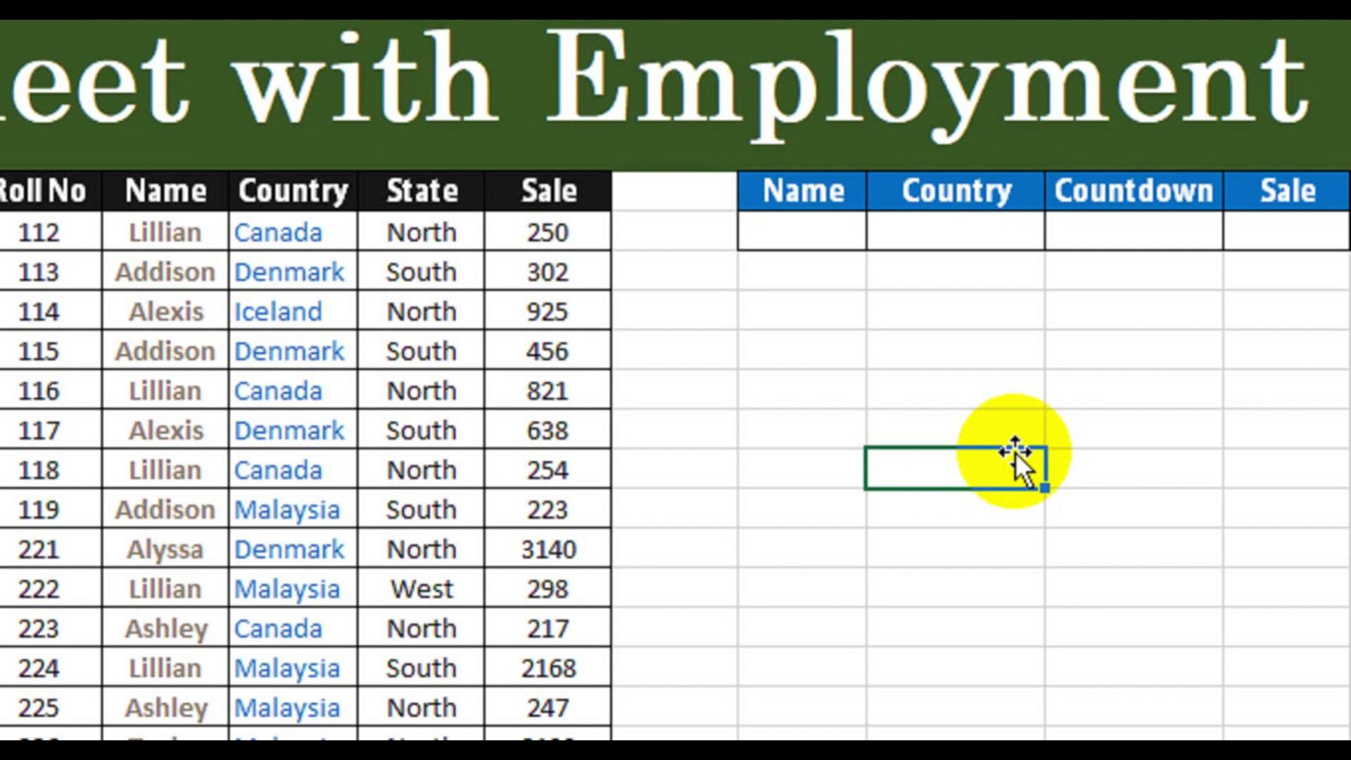
click(818, 239)
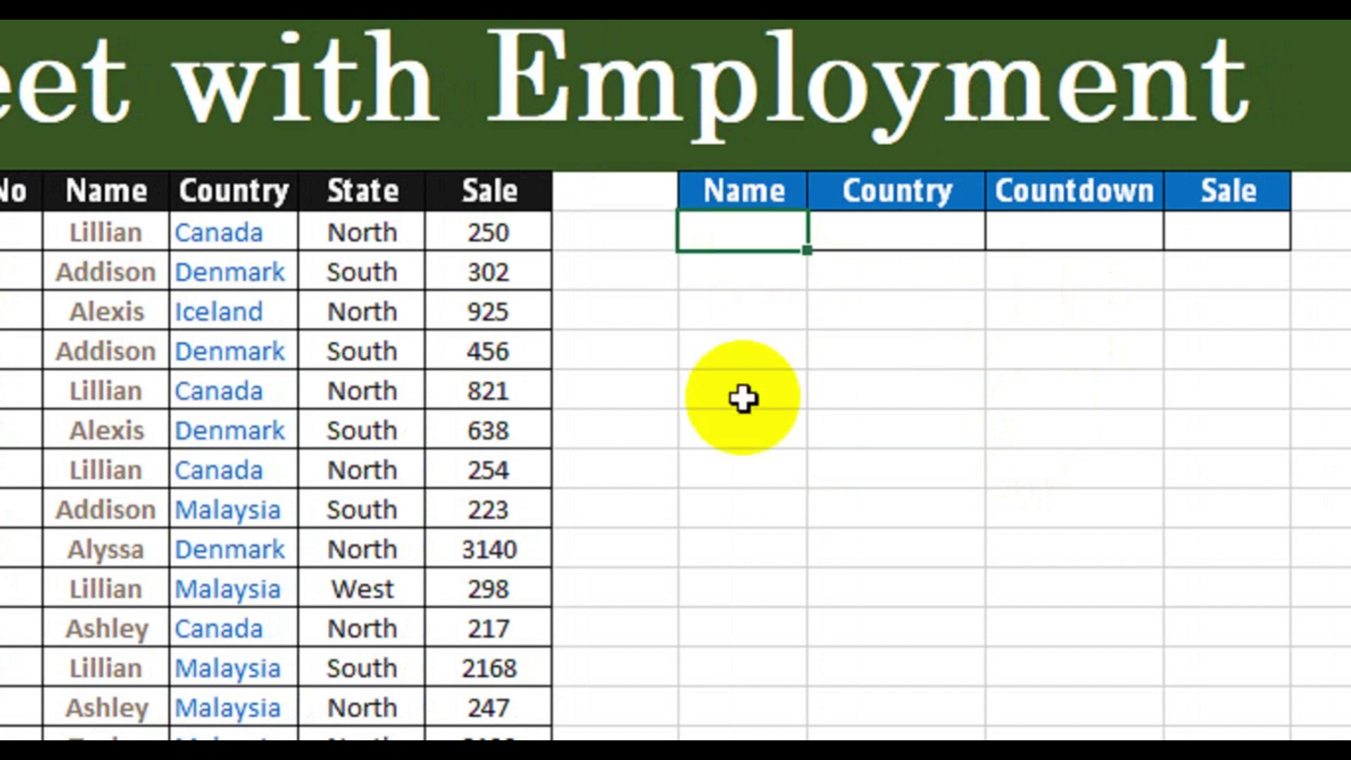
click(898, 239)
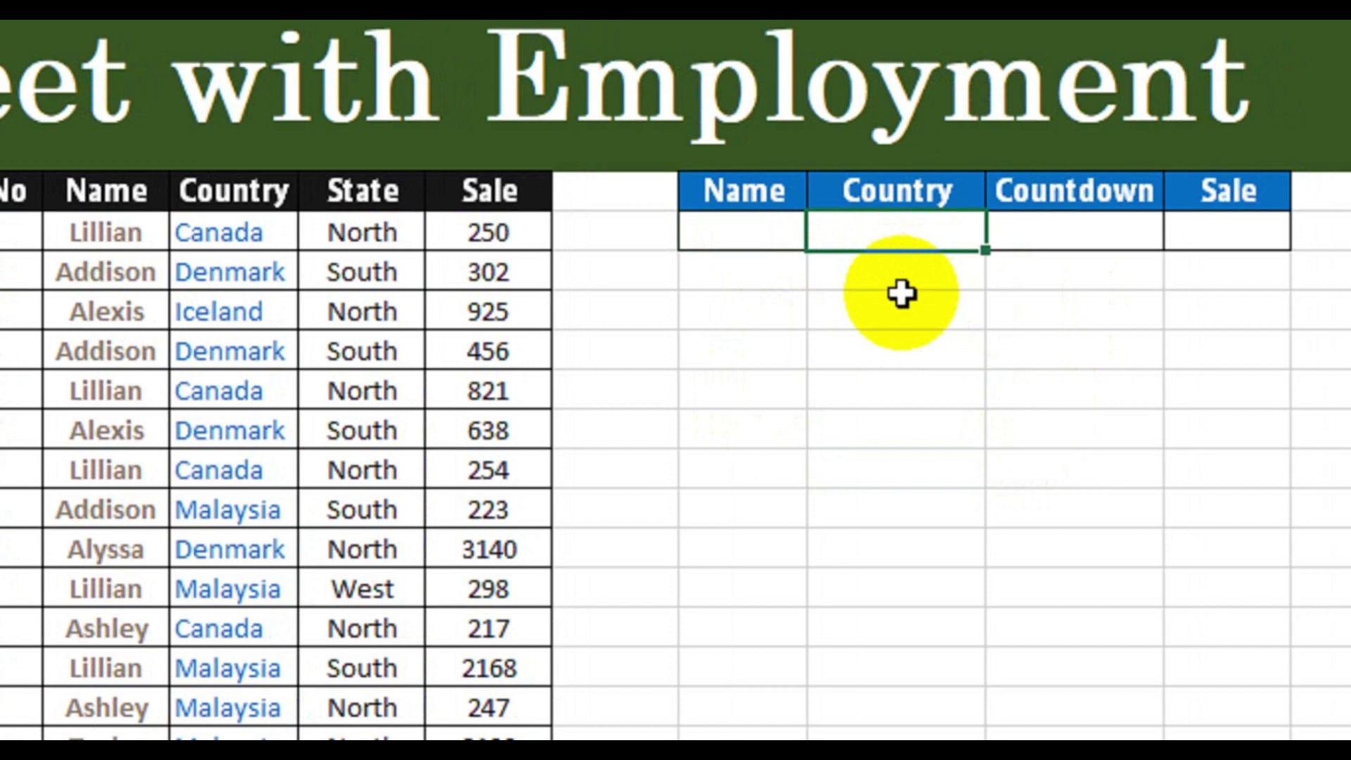
click(1073, 239)
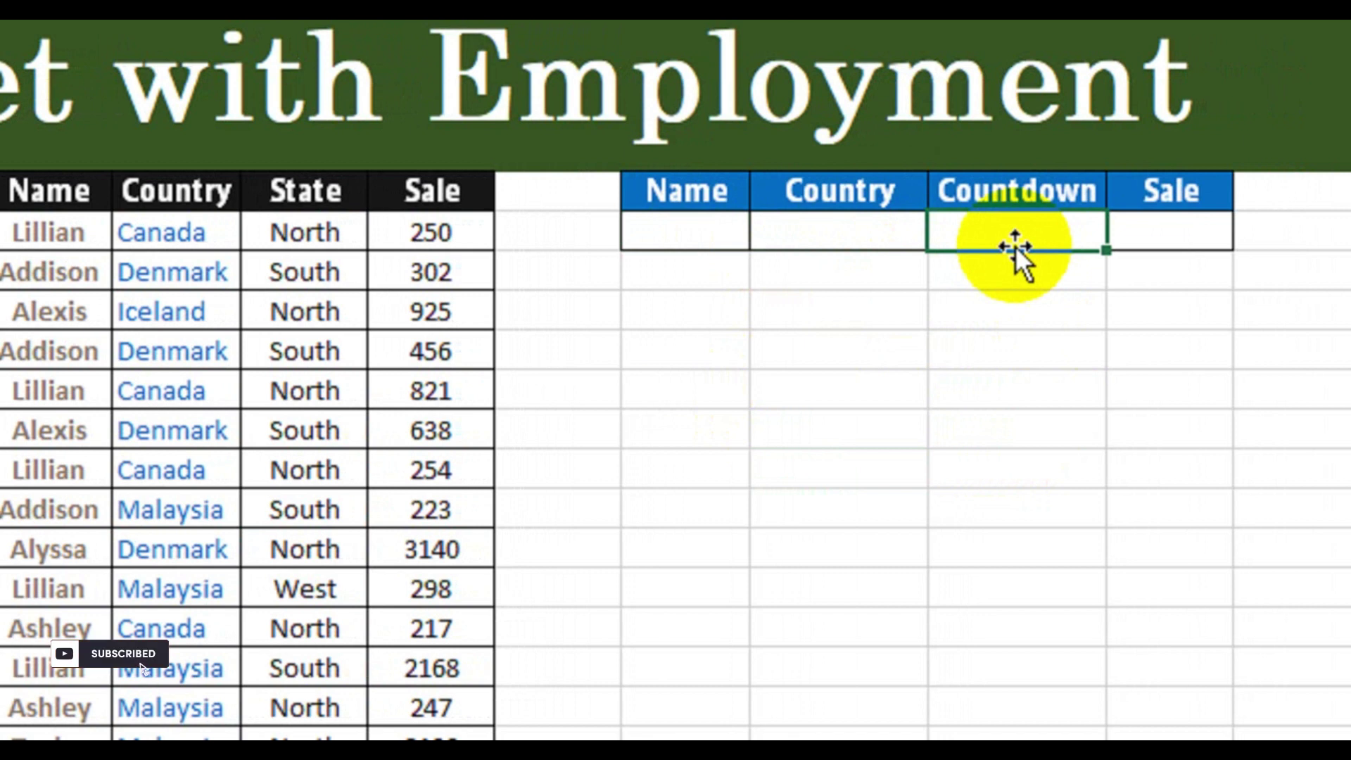
click(1168, 230)
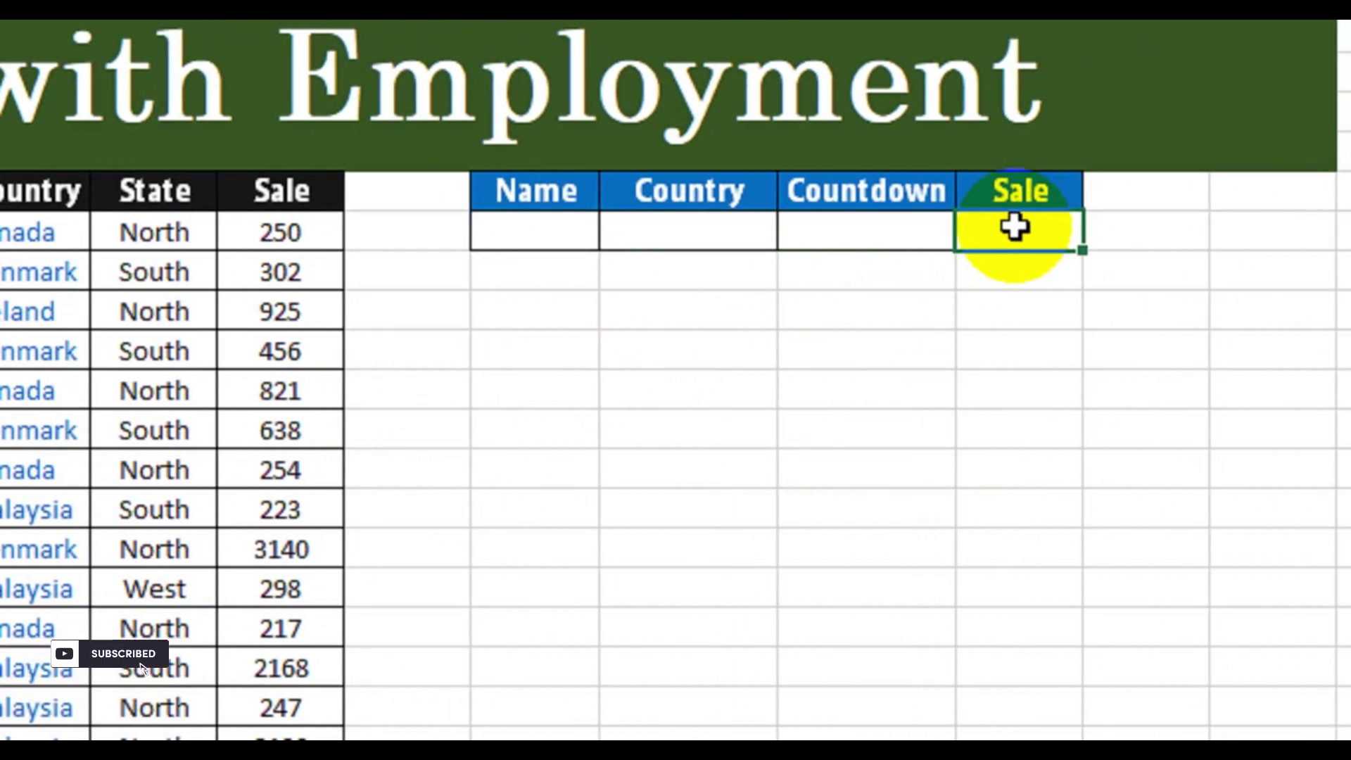
Add List data validation to the summary table's Name cell, using =$H$7:$H$22 as the source.
click(524, 237)
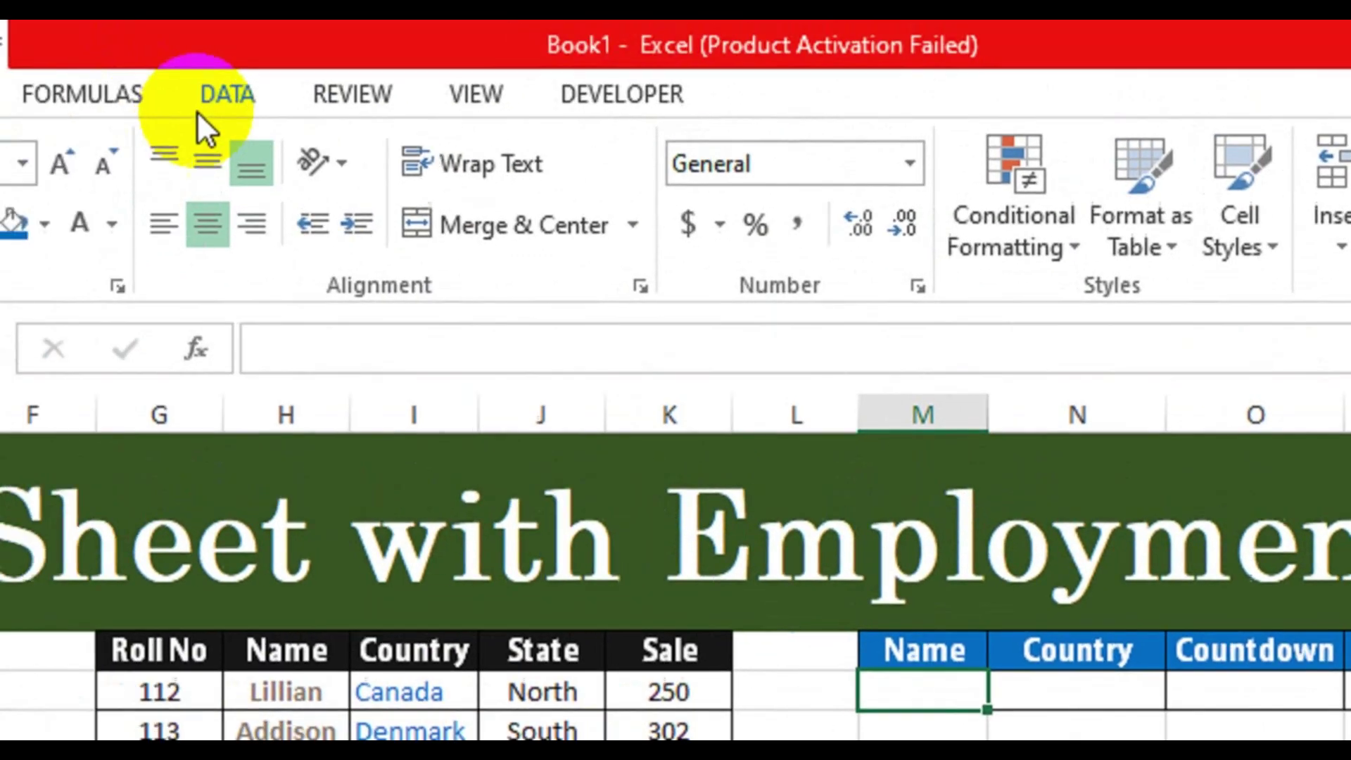
click(211, 105)
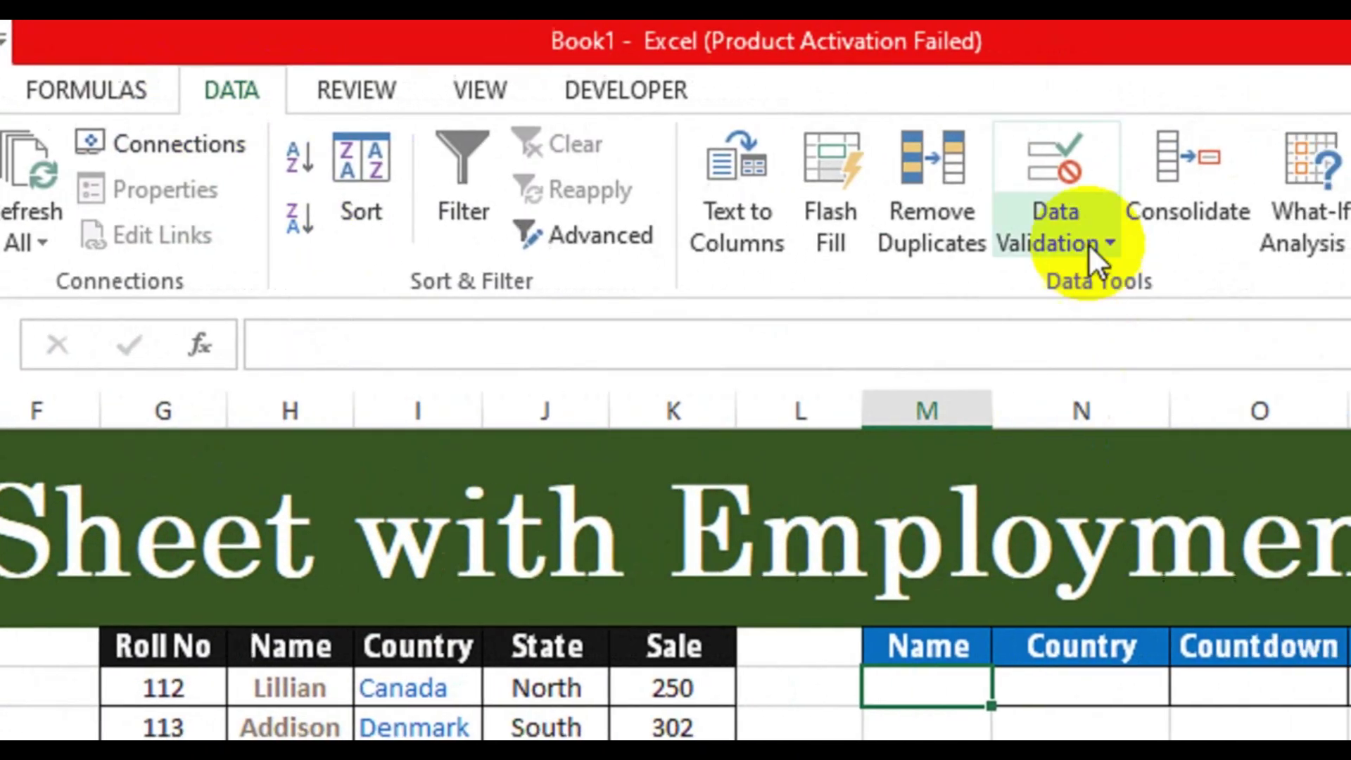
click(1079, 248)
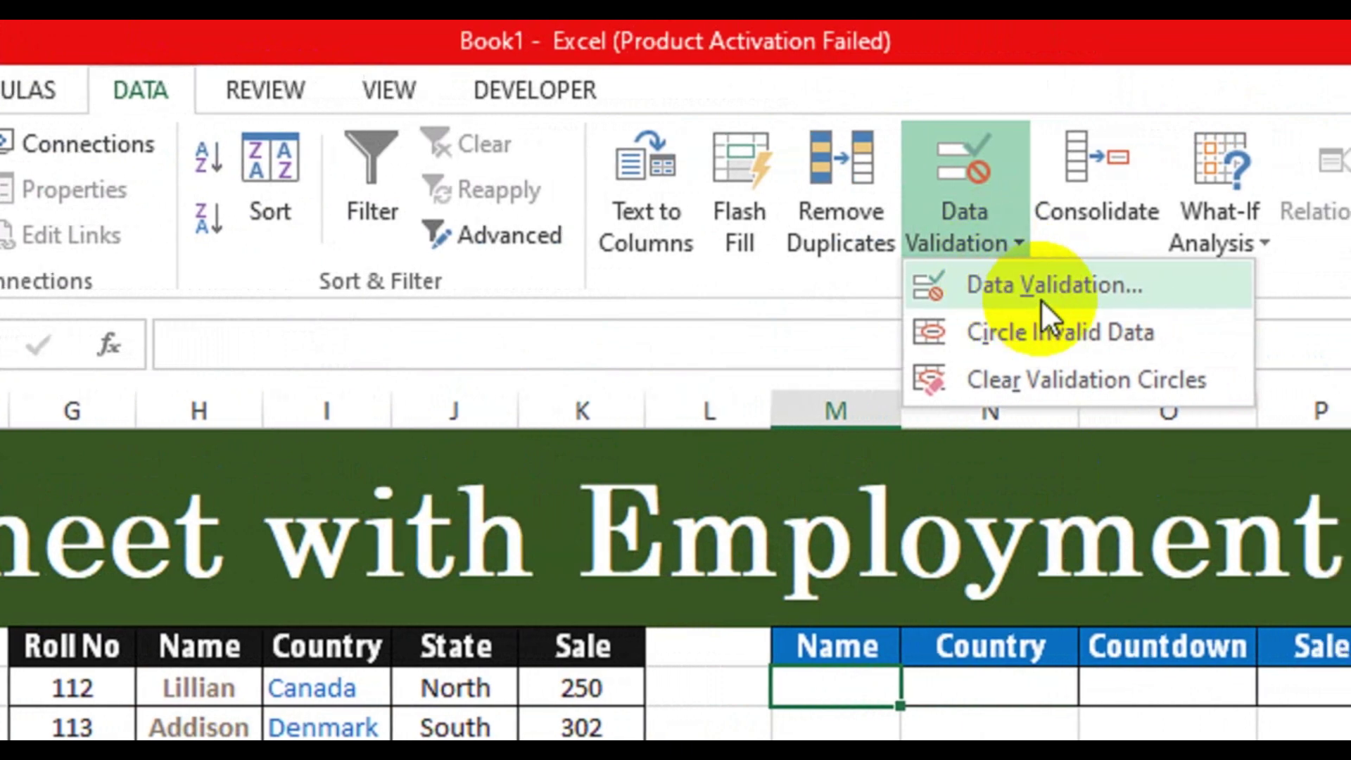
click(1013, 290)
click(1246, 337)
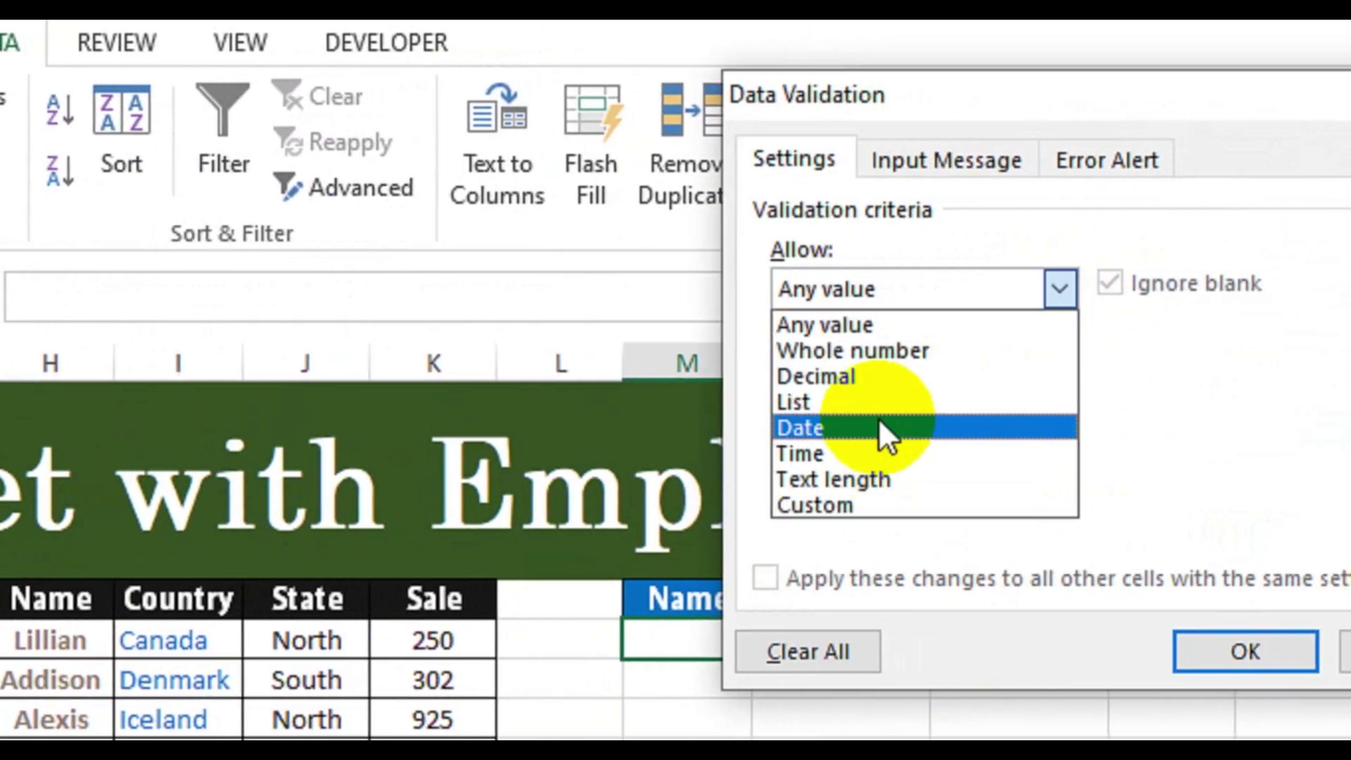
click(881, 403)
click(876, 442)
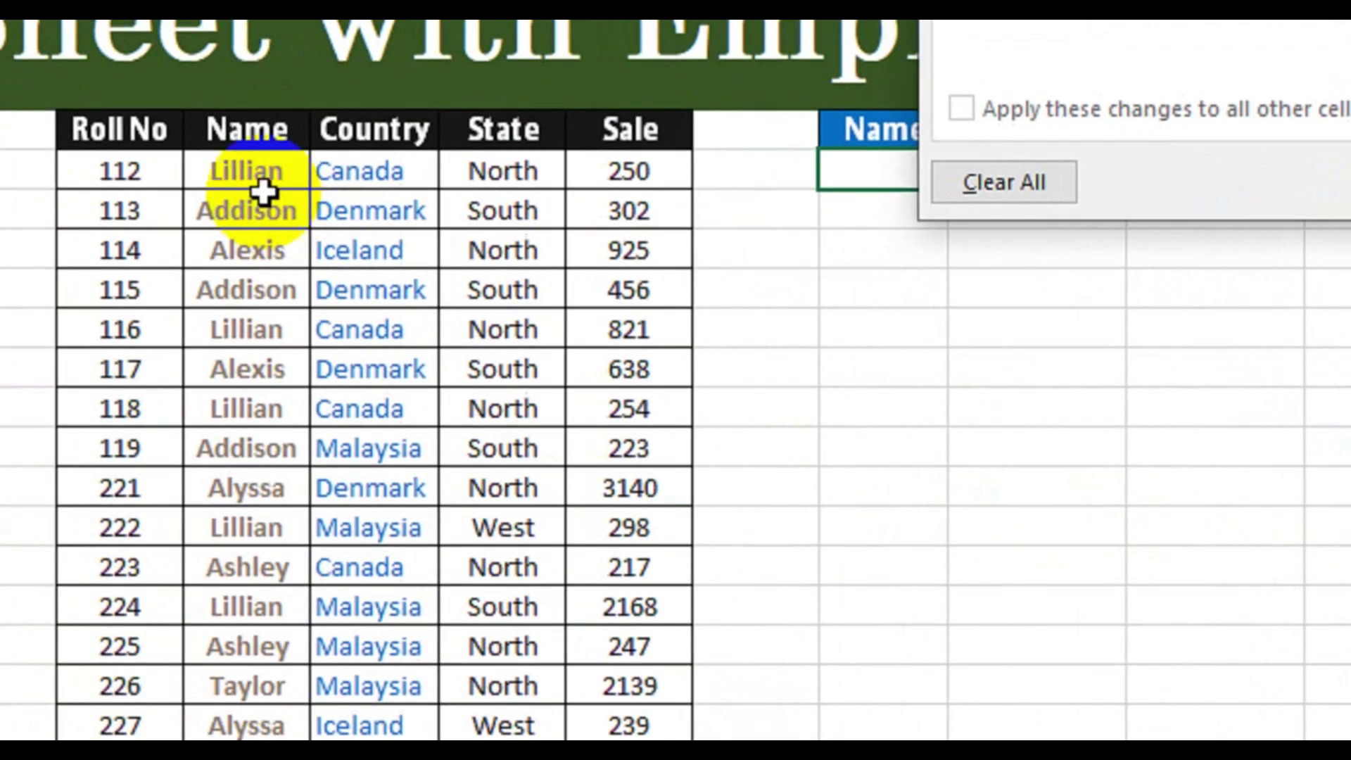
drag(263, 190, 220, 749)
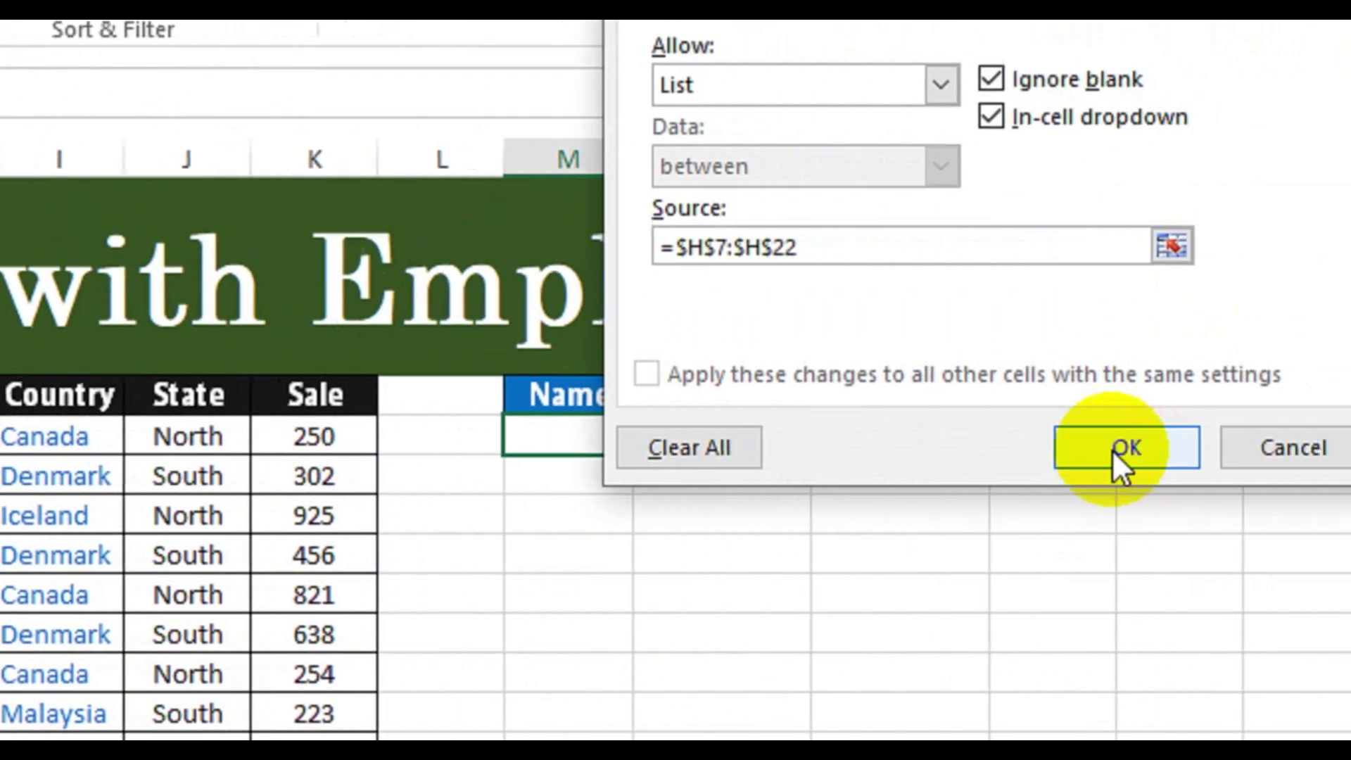
click(1113, 456)
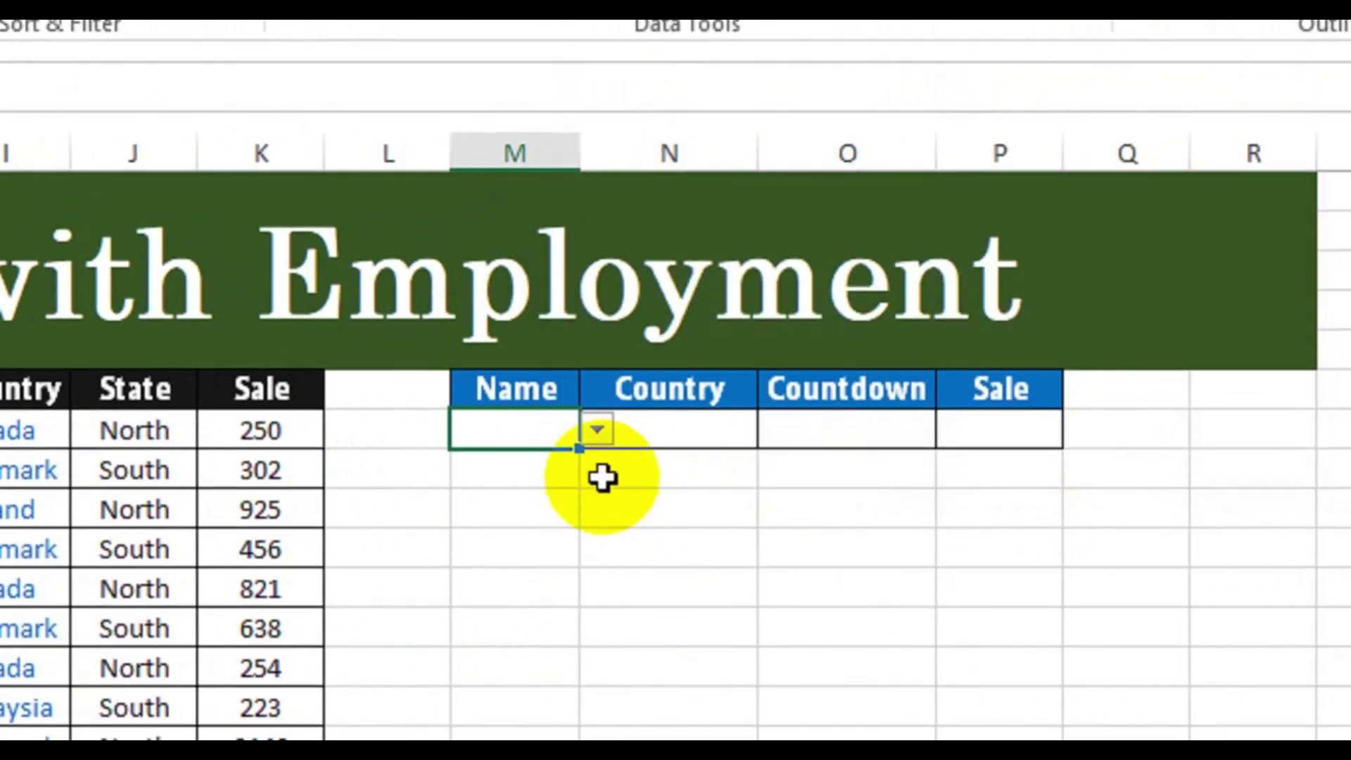
Choose the sixth entry from the dropdown list in the summary table's Name cell.
click(597, 436)
drag(593, 536, 584, 462)
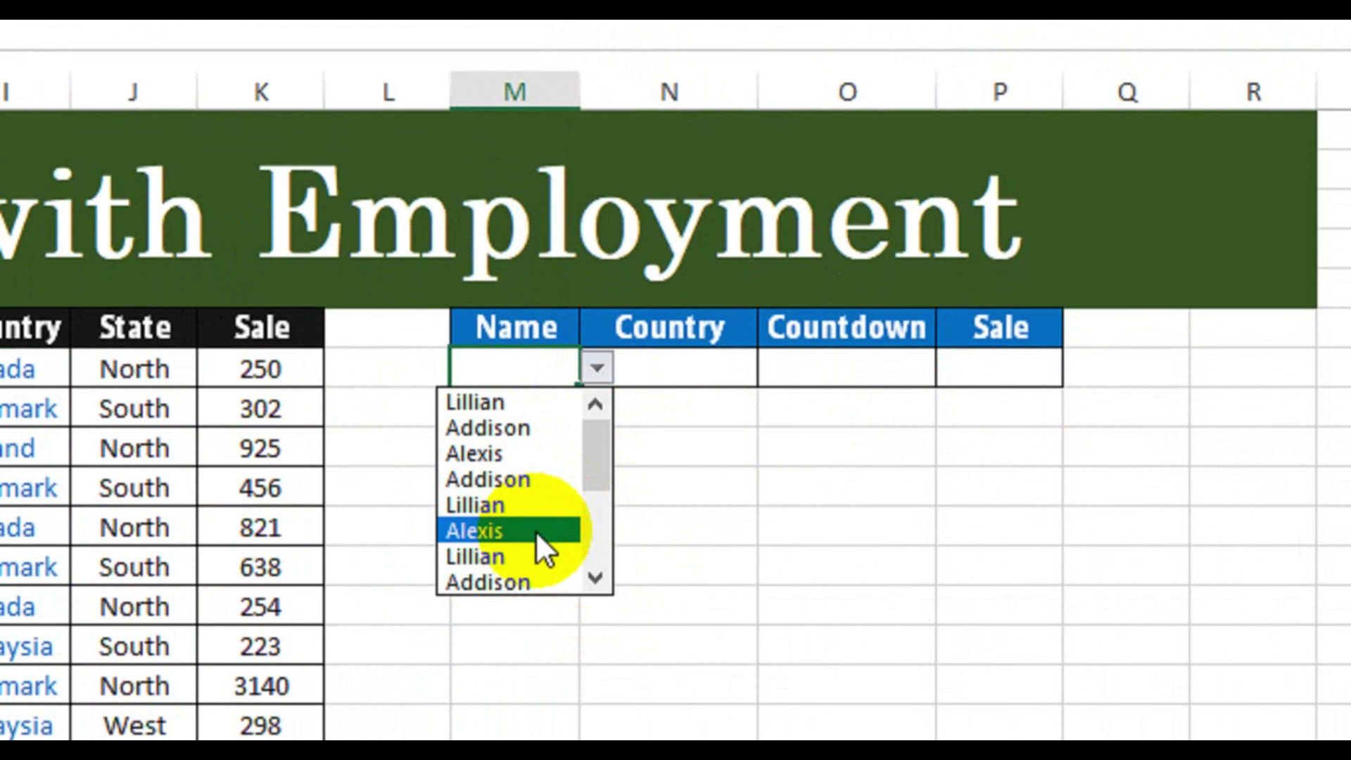
click(533, 547)
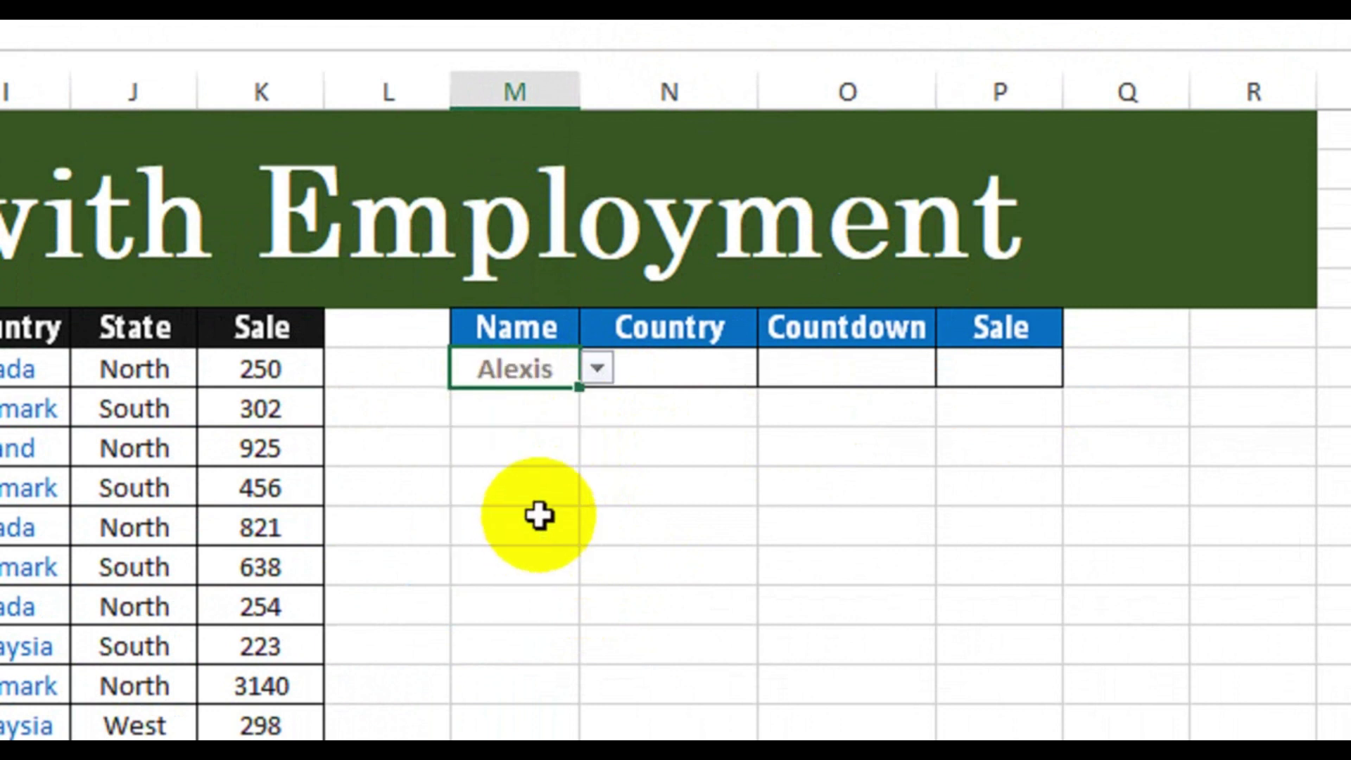
Add List data validation to the summary table's Country cell, using =$I$7:$I$22 as the source.
click(711, 357)
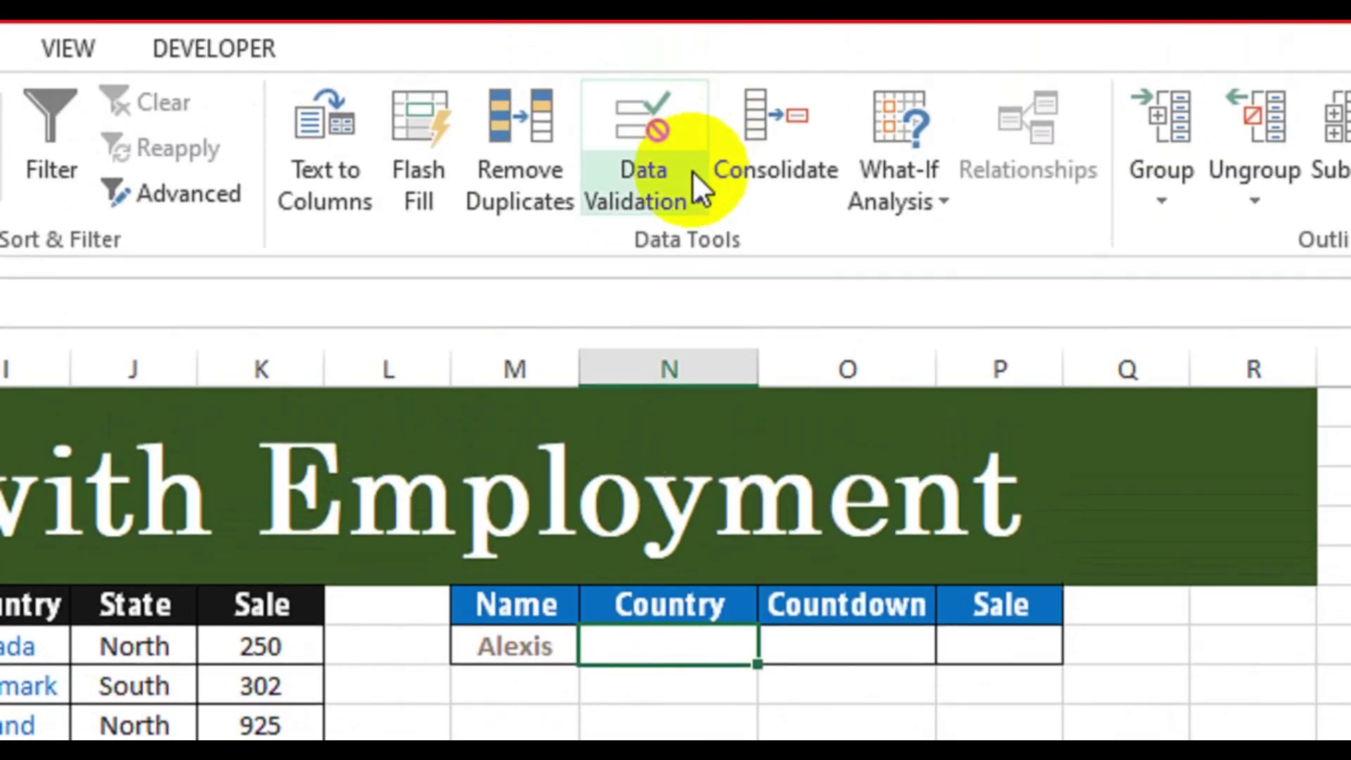
click(685, 211)
click(756, 264)
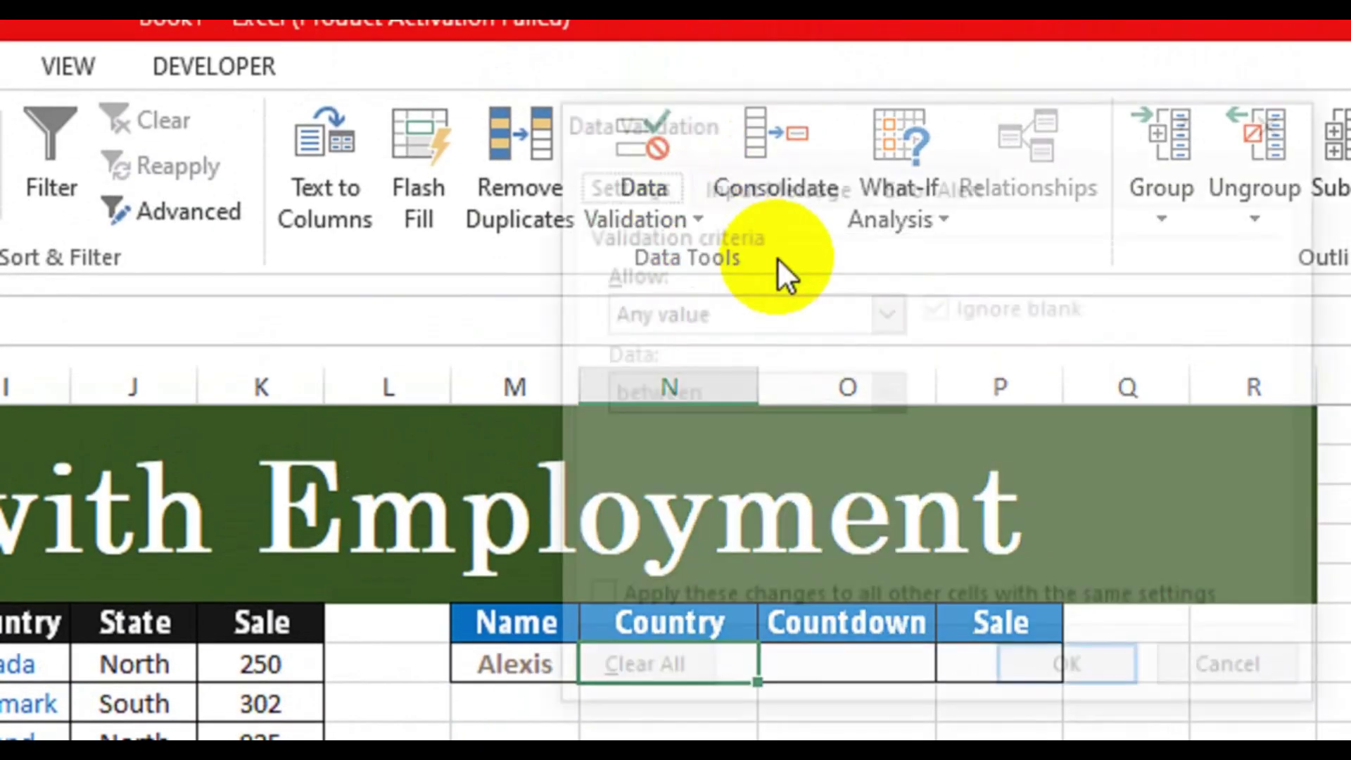
click(828, 289)
click(774, 394)
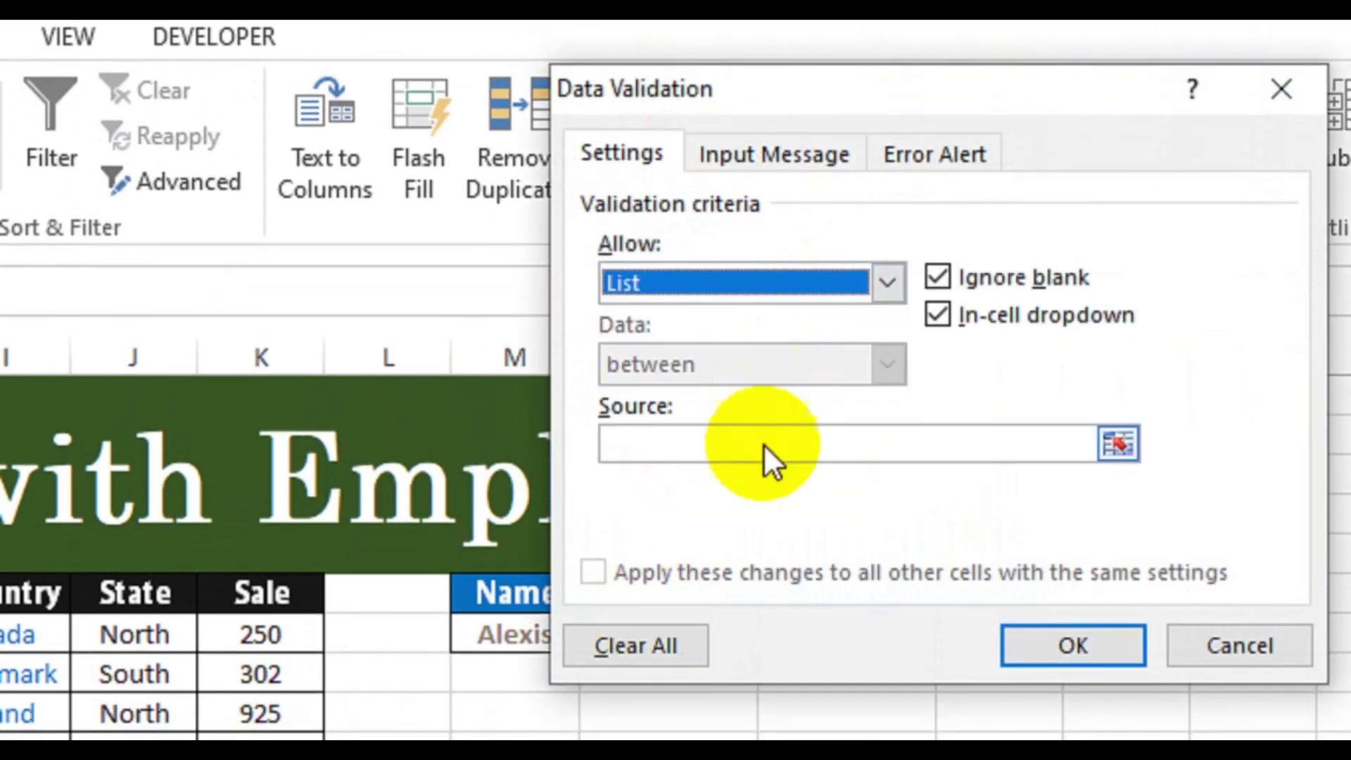
click(712, 444)
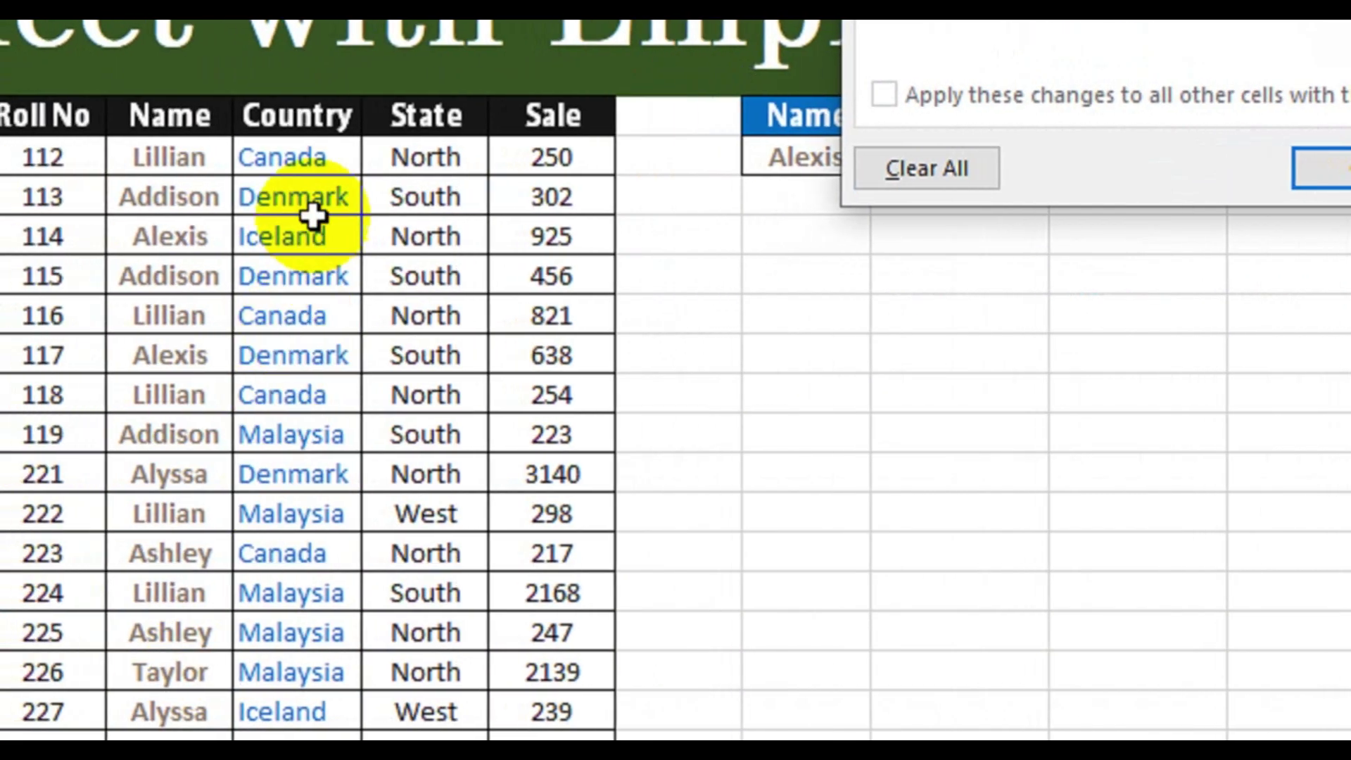
drag(332, 188, 324, 758)
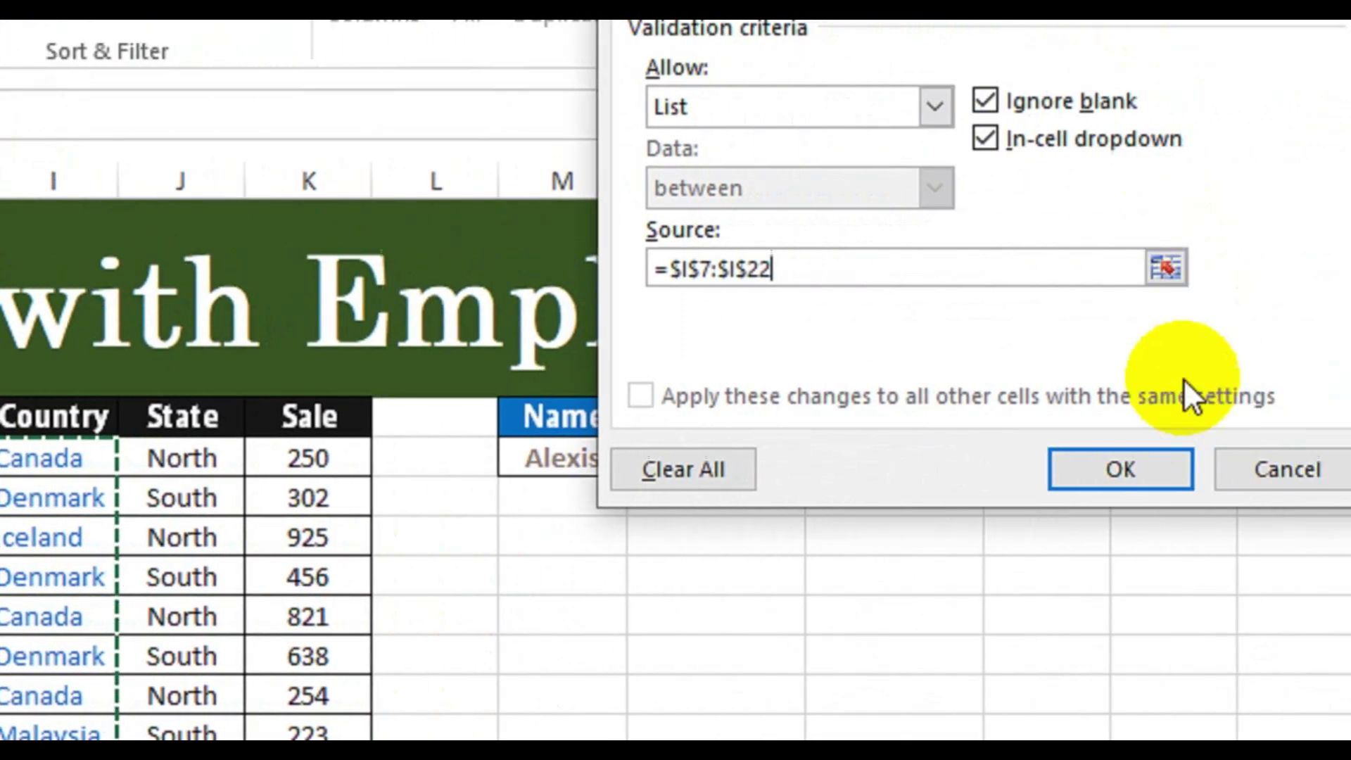
click(1153, 470)
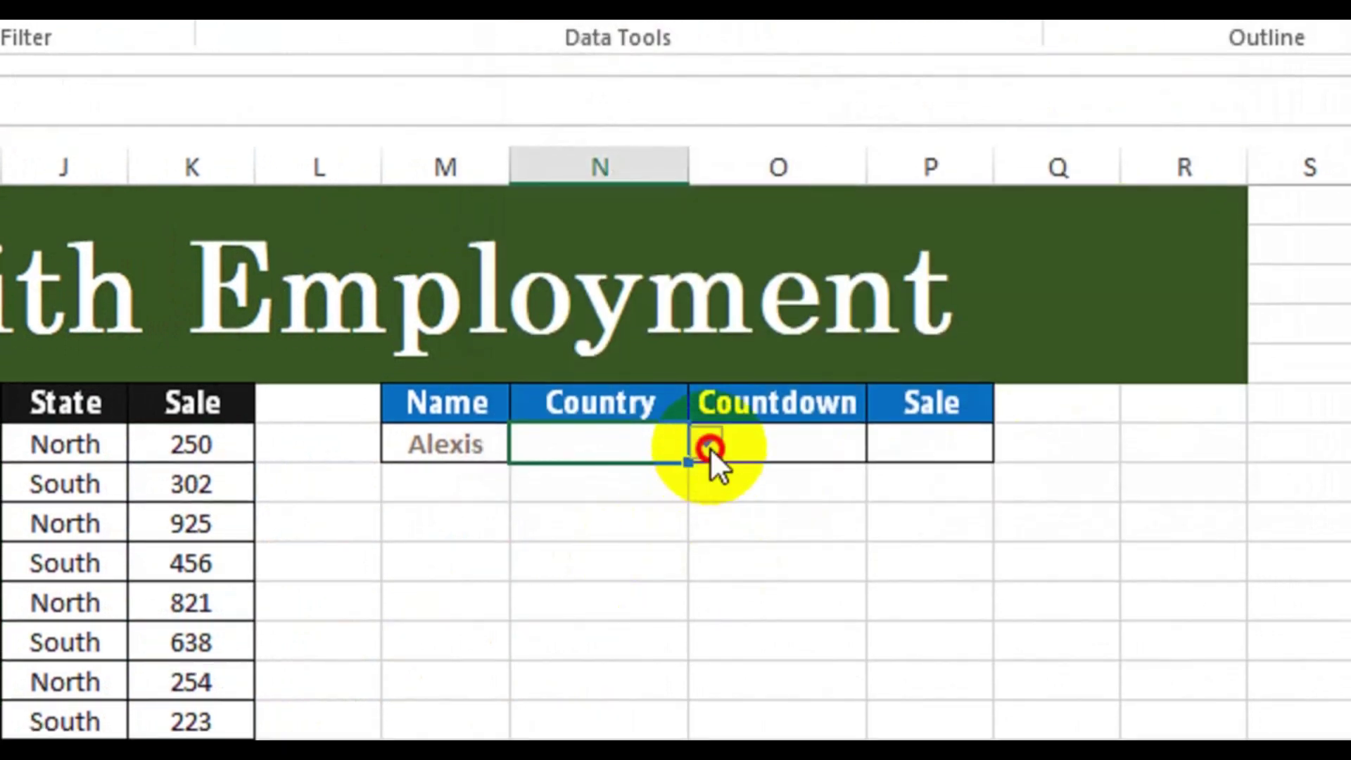
Choose Denmark from the dropdown list in the summary table's Country cell.
click(707, 446)
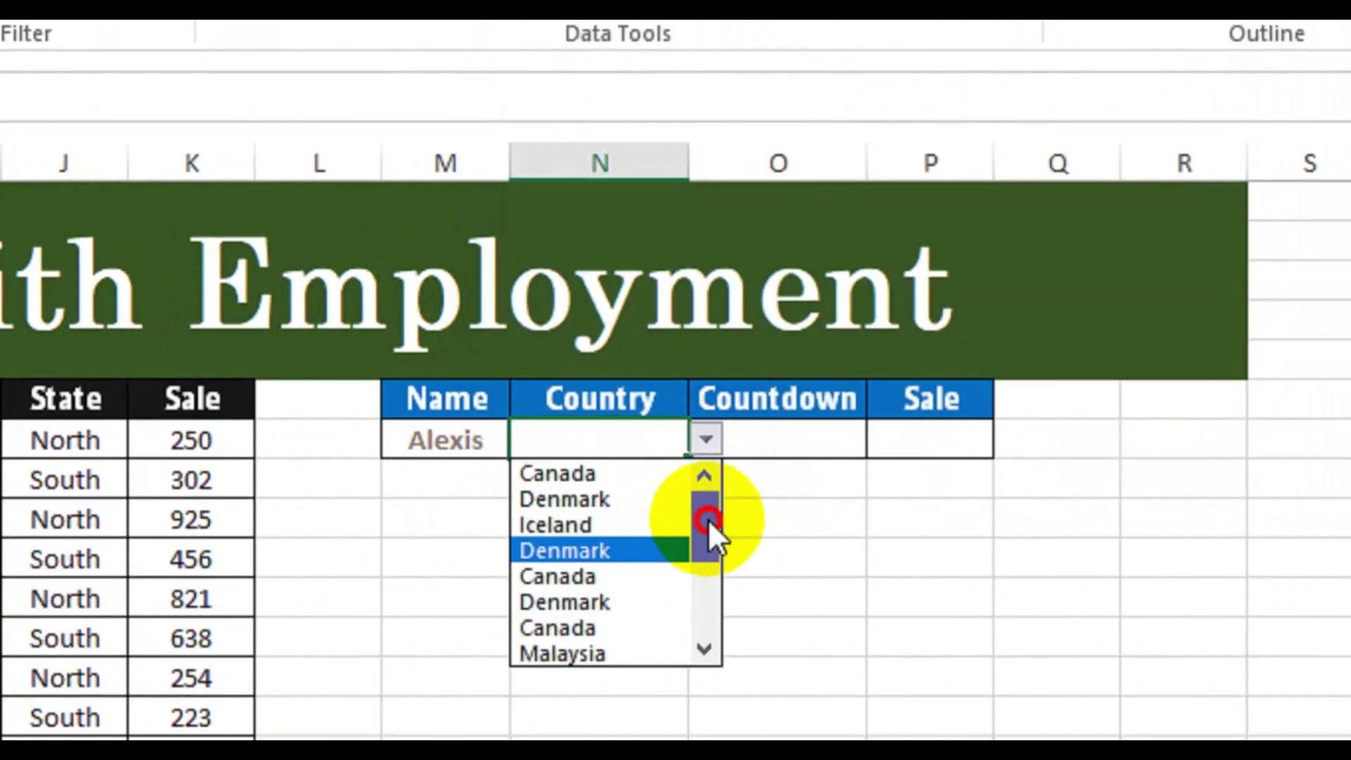
drag(708, 528, 723, 443)
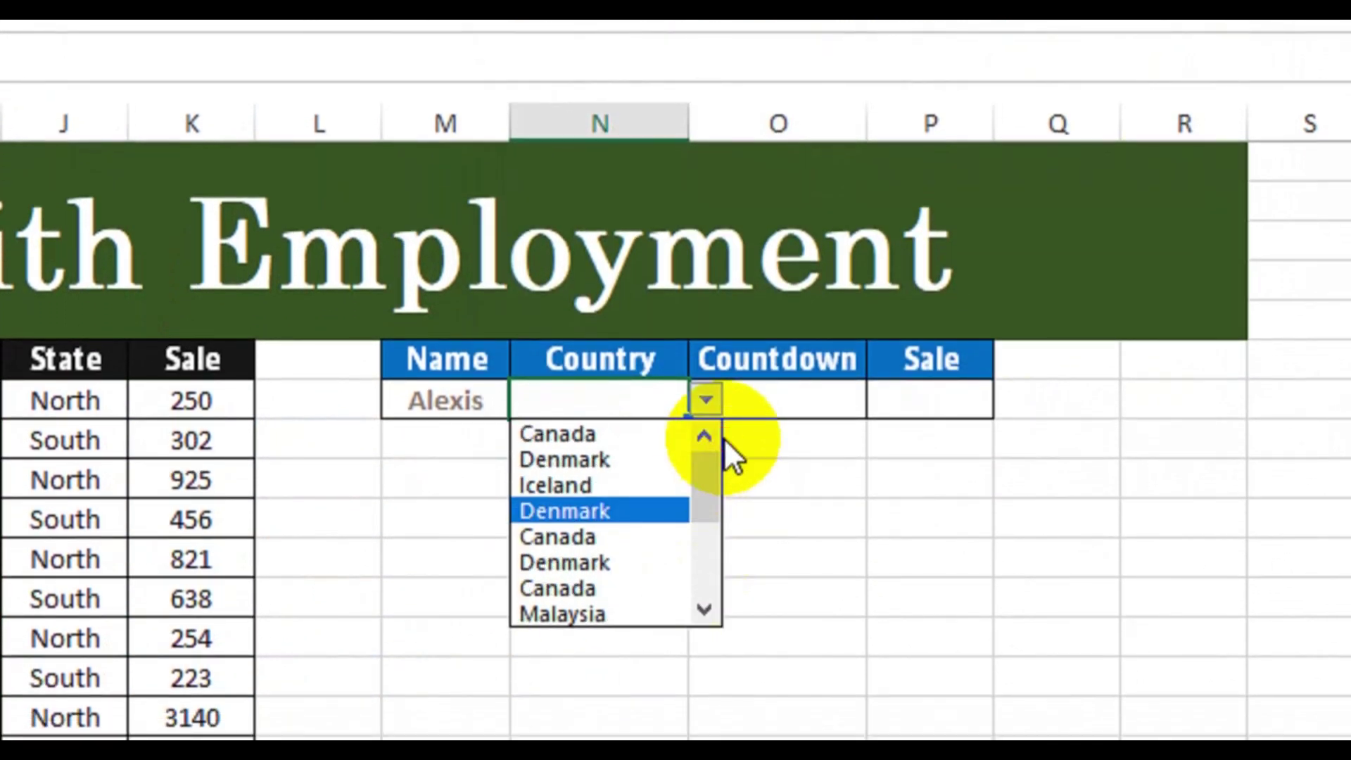
click(601, 519)
click(524, 552)
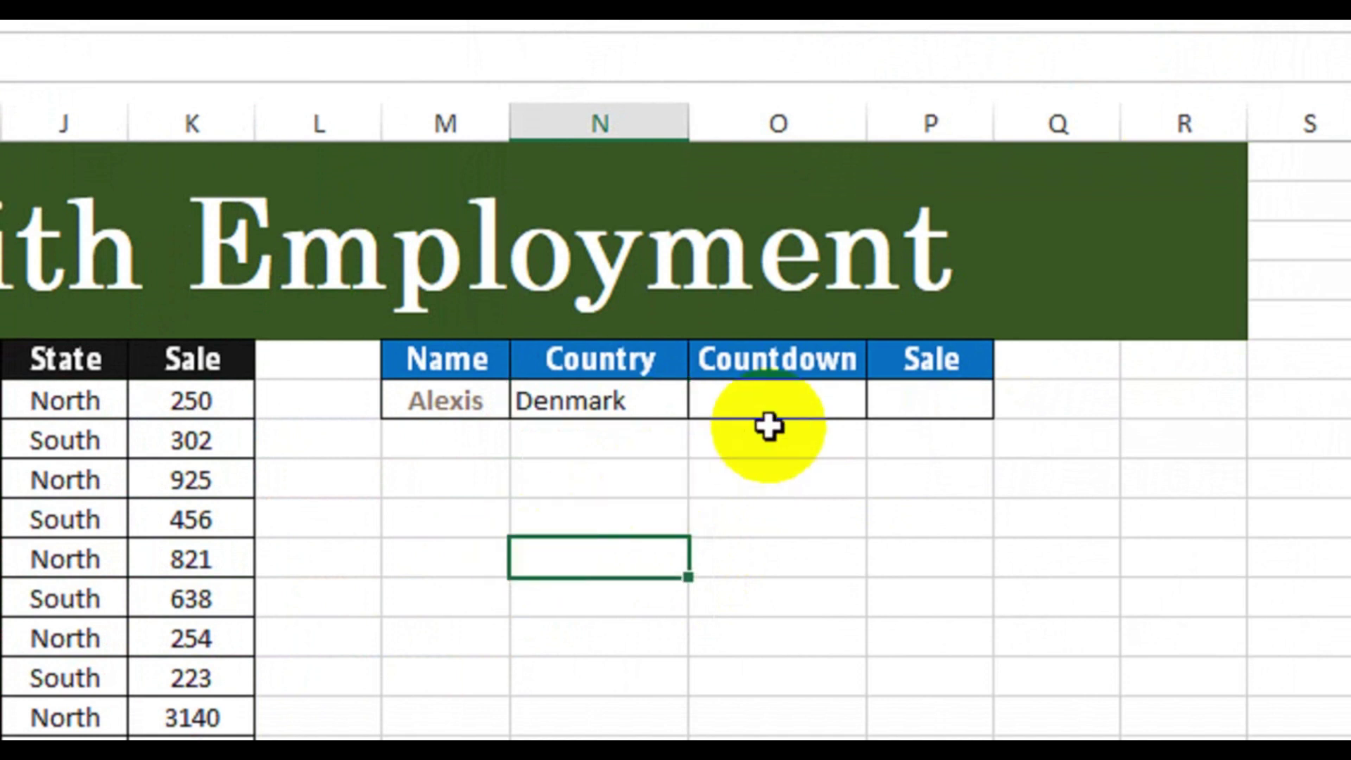
Start a SUMPRODUCT formula in the summary table's Countdown cell with the country condition (I7:I22=N7).
click(777, 394)
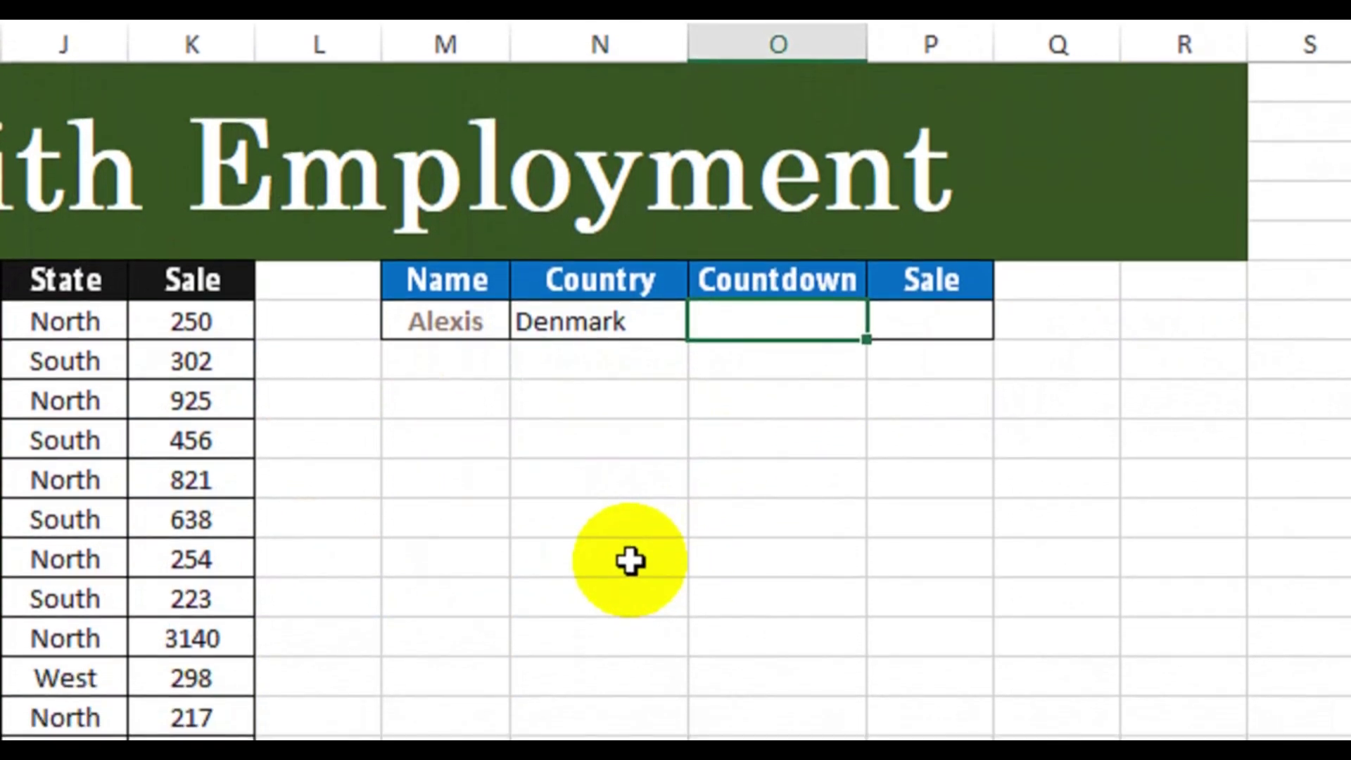
text(=sump)
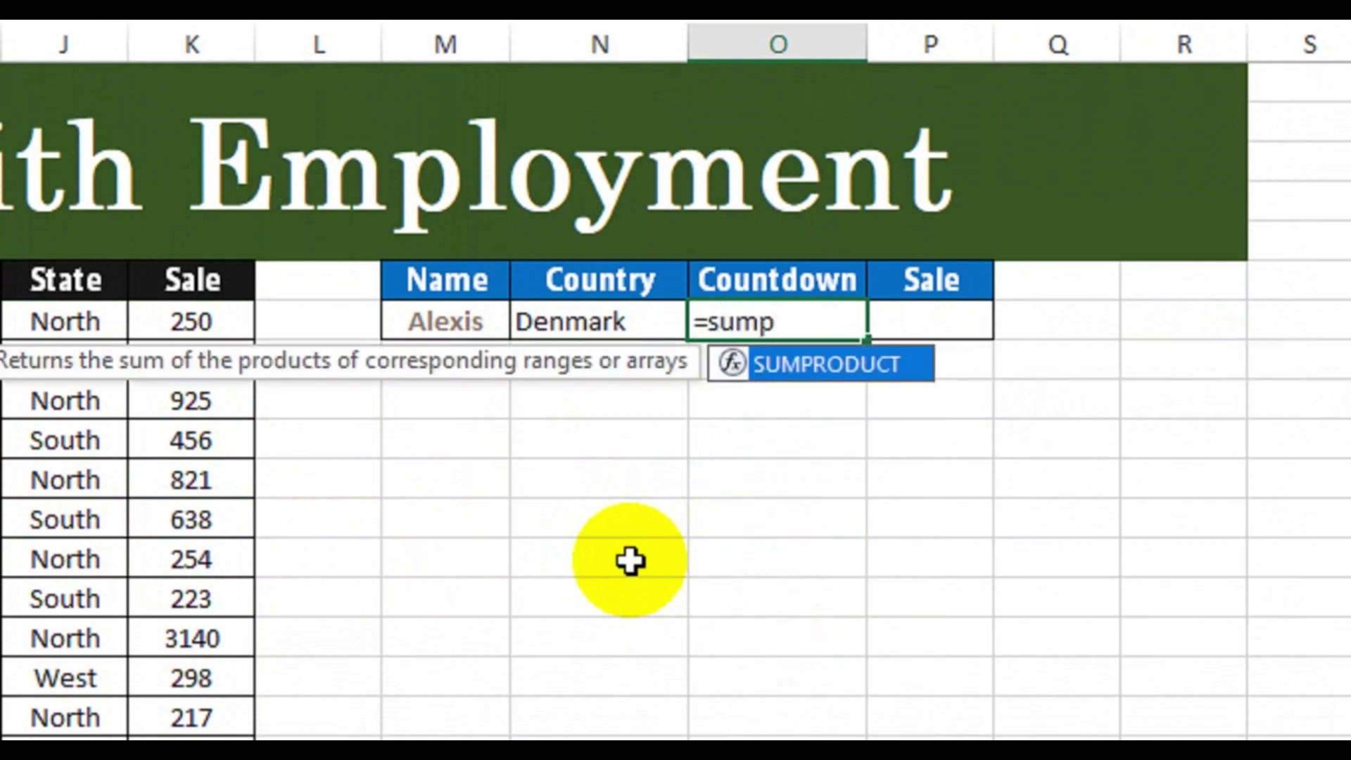
key(Tab)
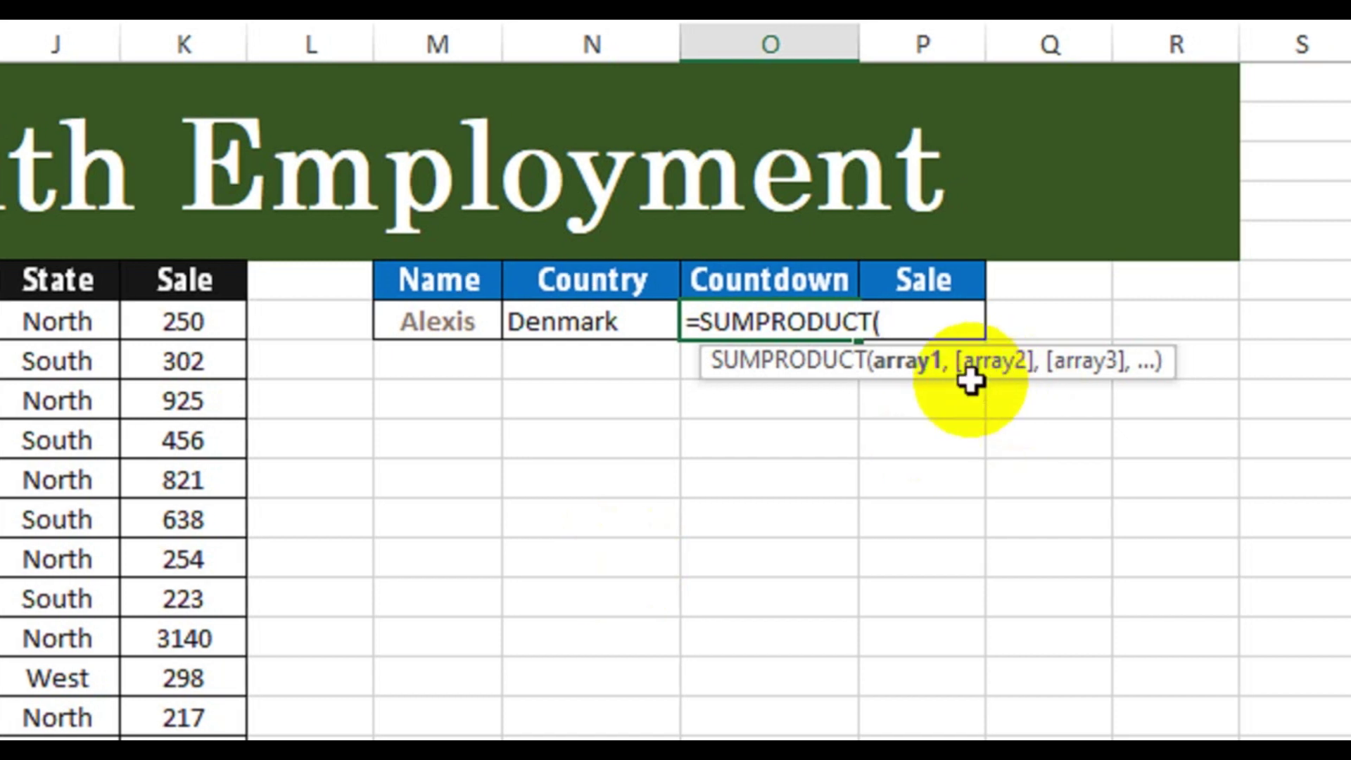
drag(220, 330, 249, 759)
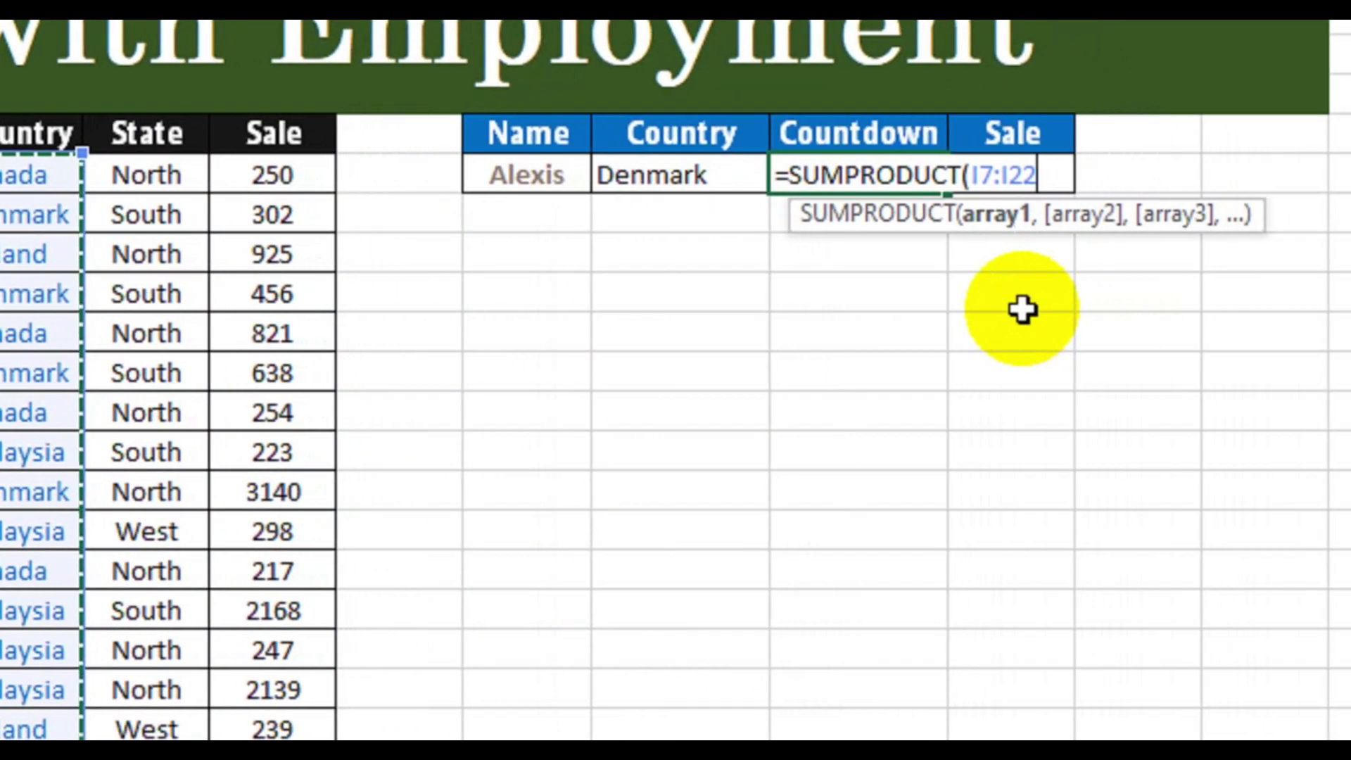
text(=)
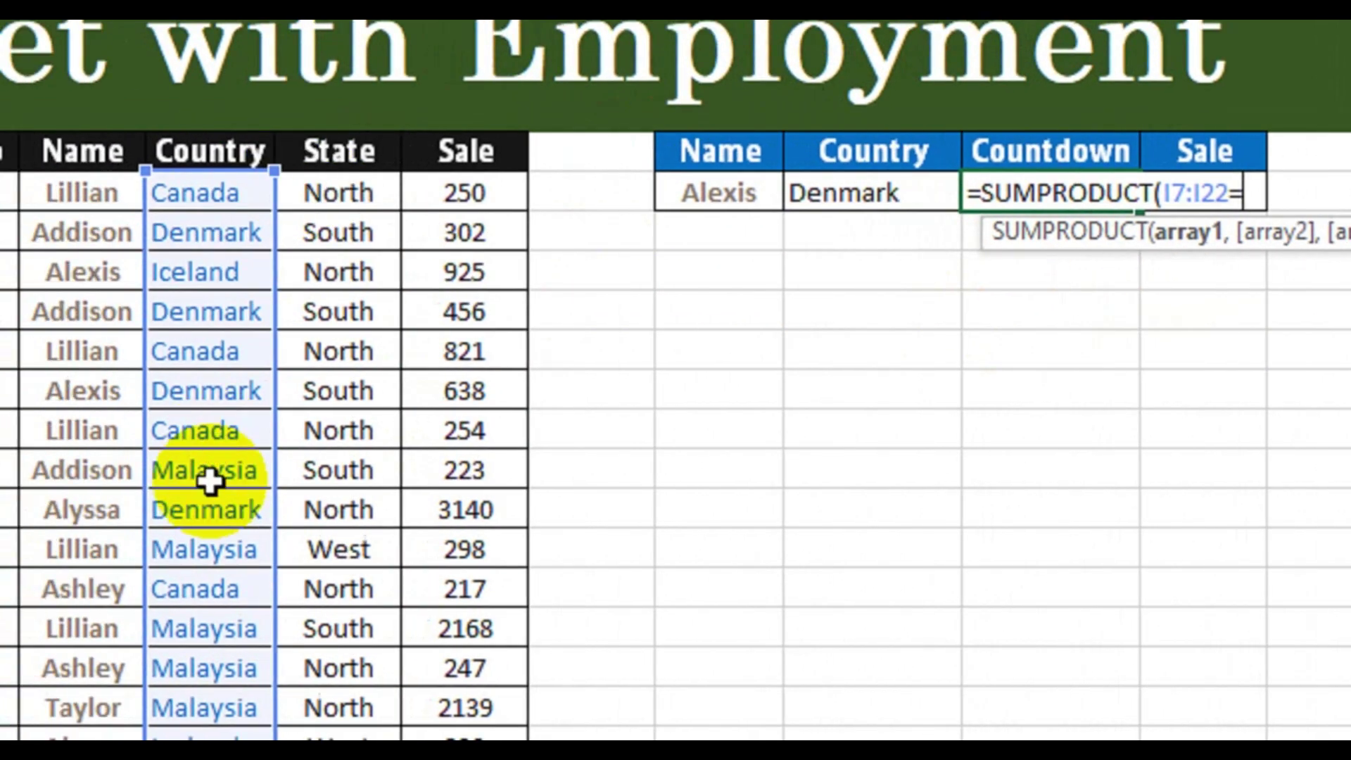
click(698, 201)
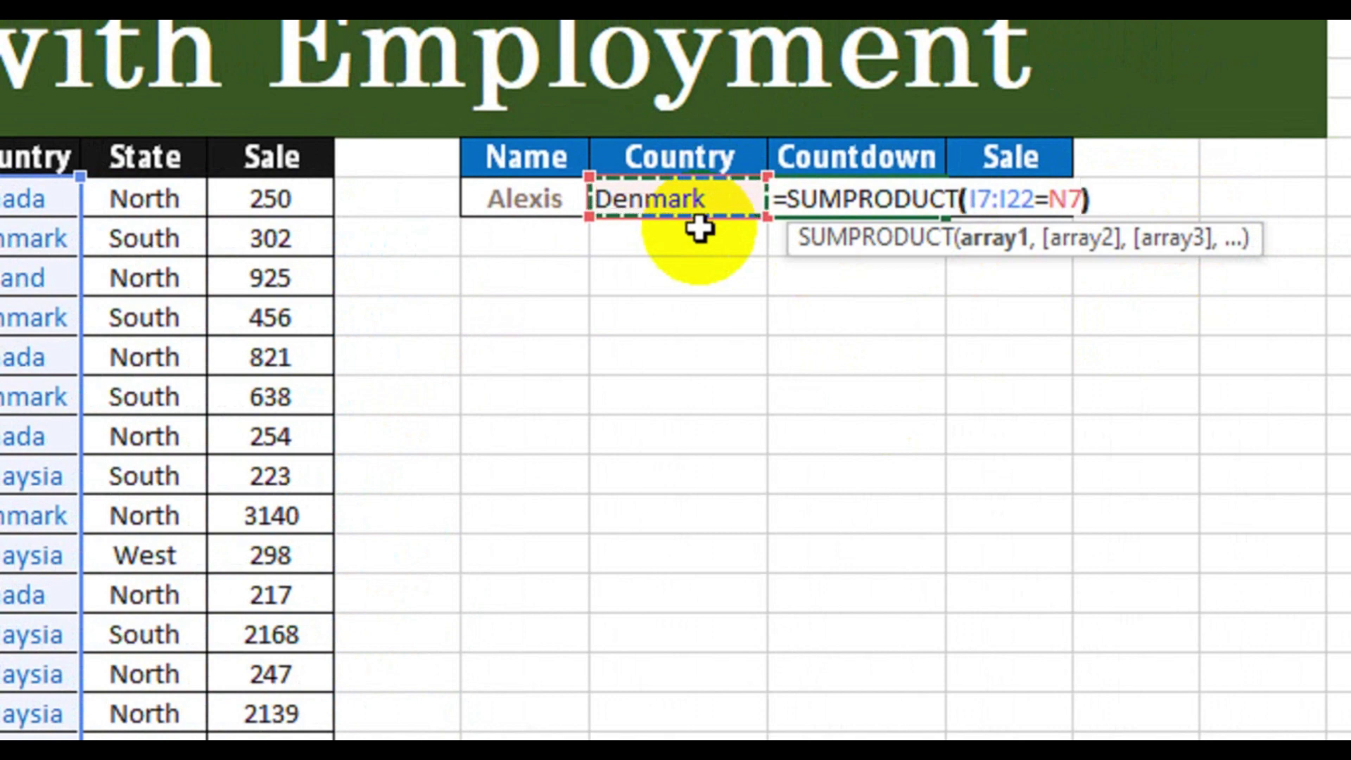
click(961, 215)
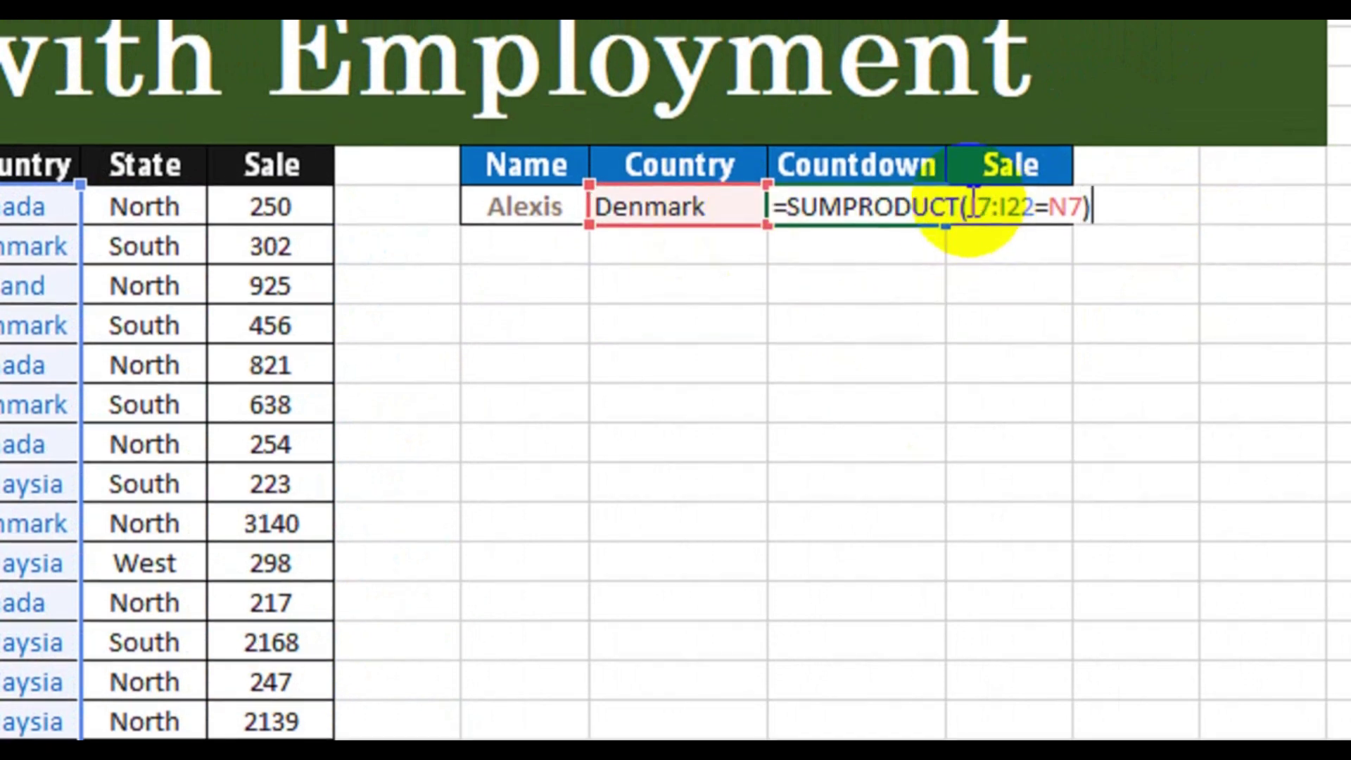
text(()
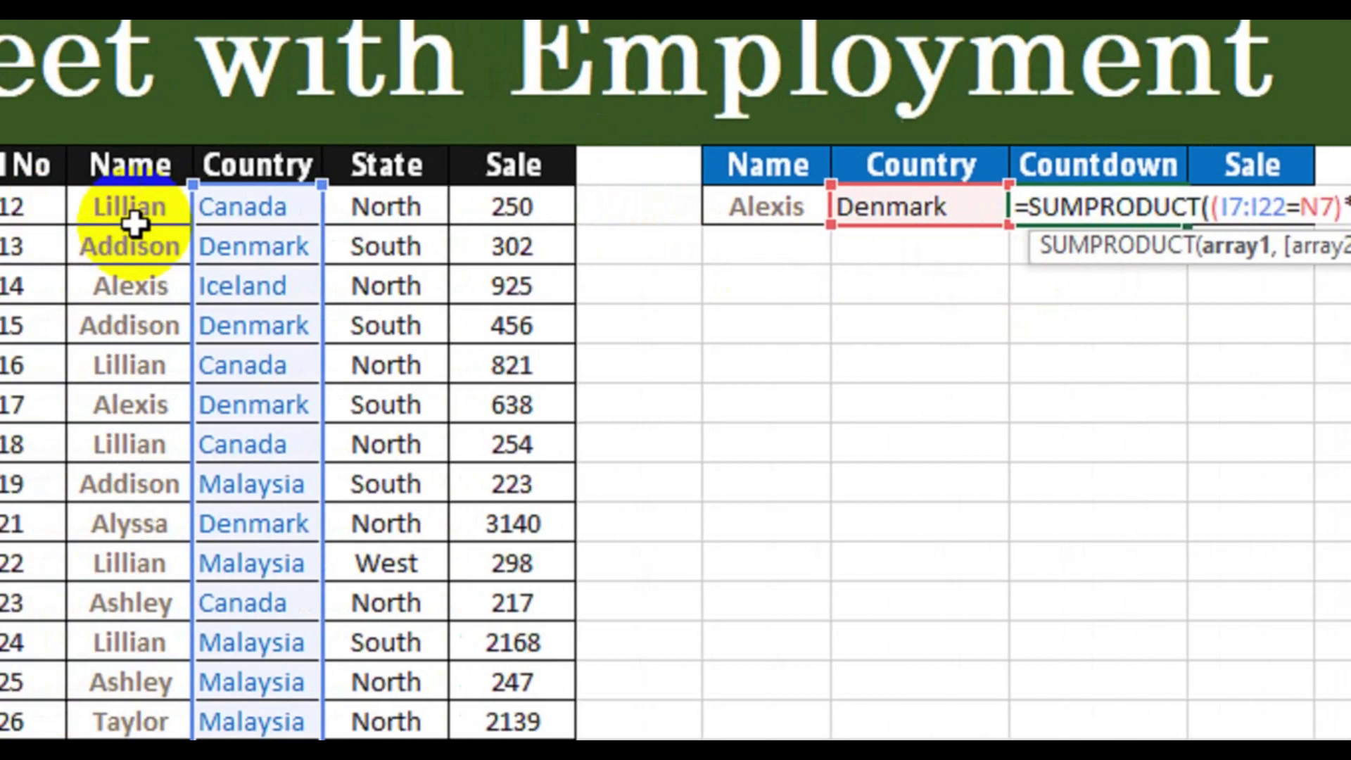
Multiply the Countdown formula's country condition by (H7:H22=M7), close the formula and enter it.
drag(132, 209, 318, 759)
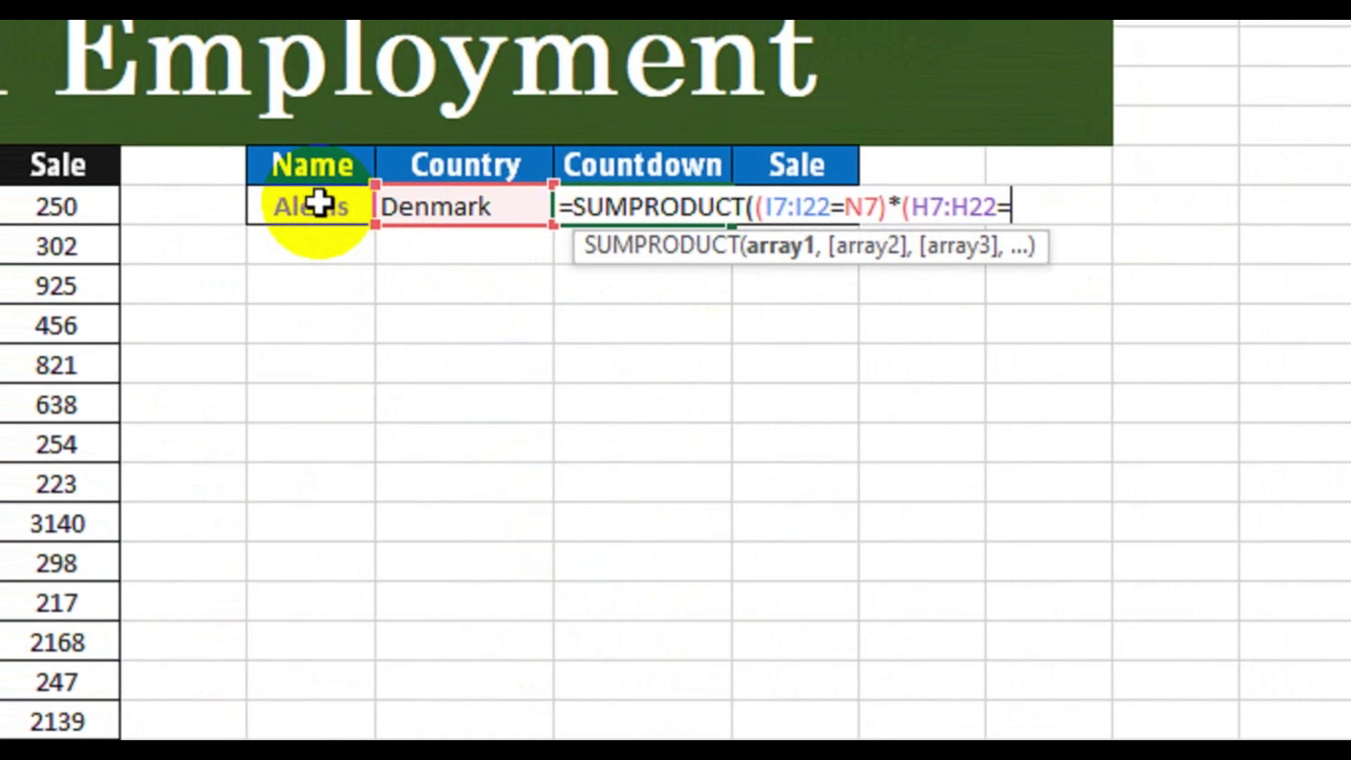
click(282, 188)
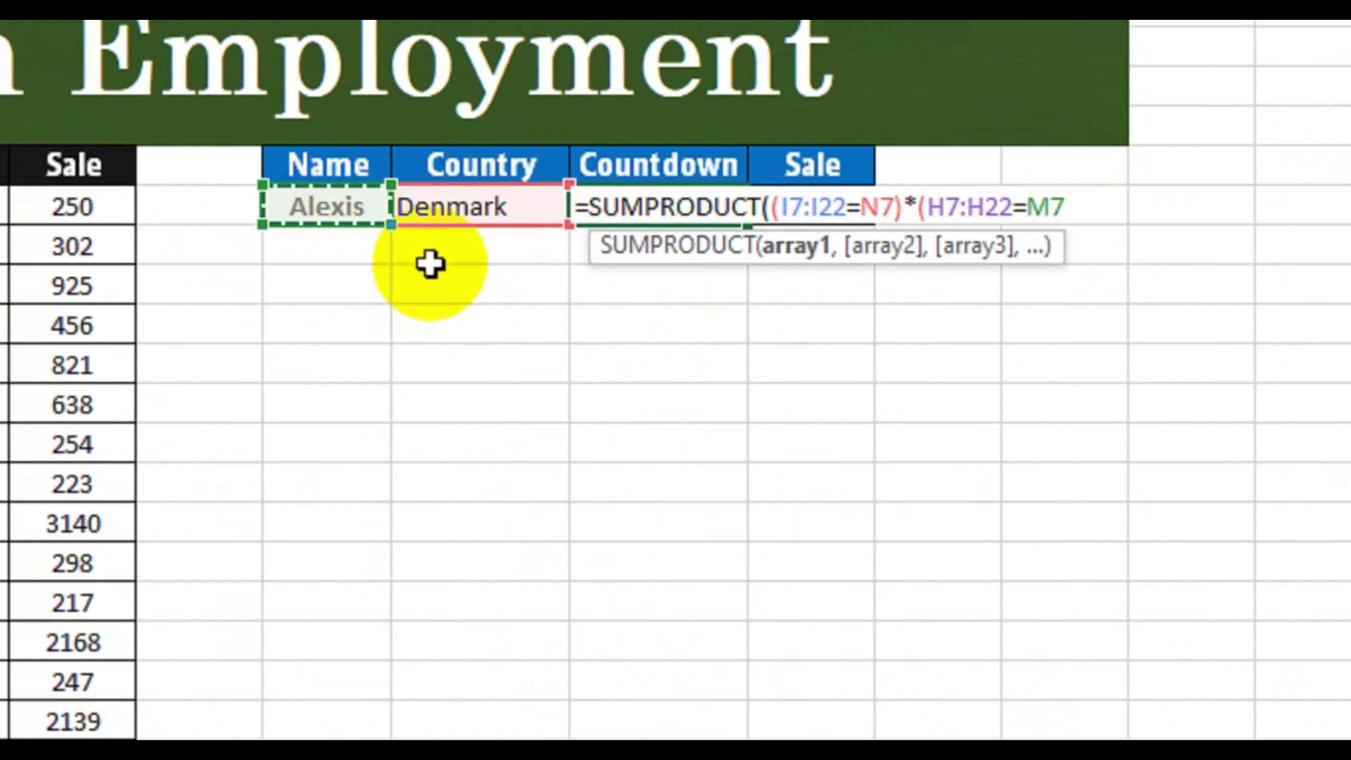
text())
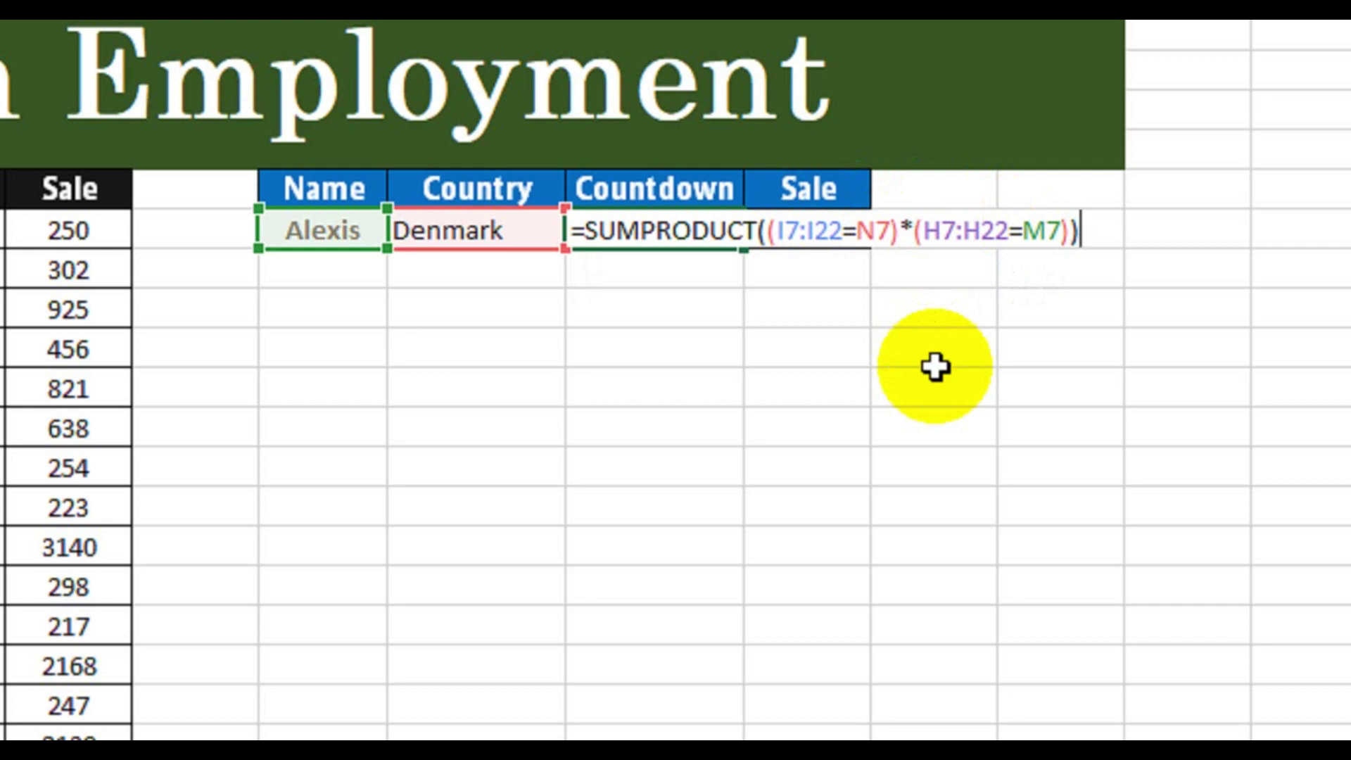
key(Return)
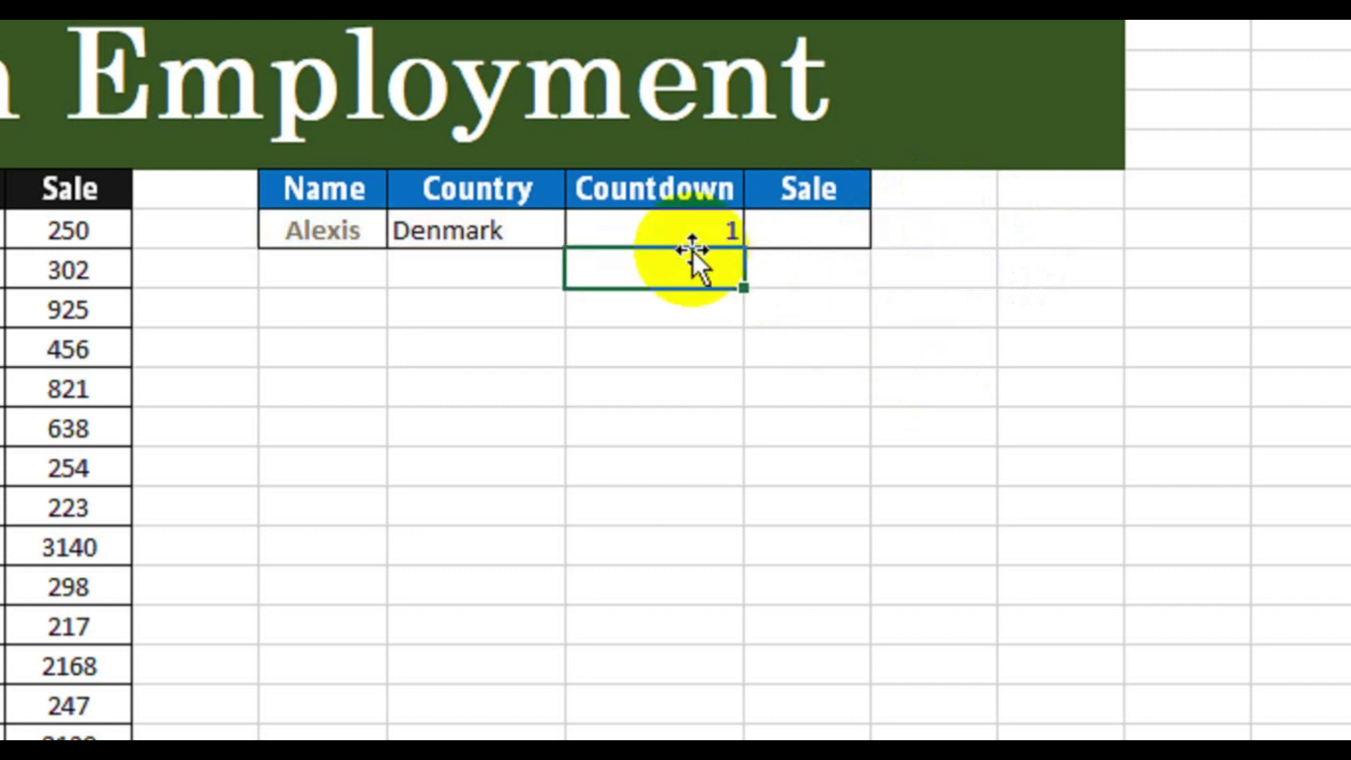
click(669, 230)
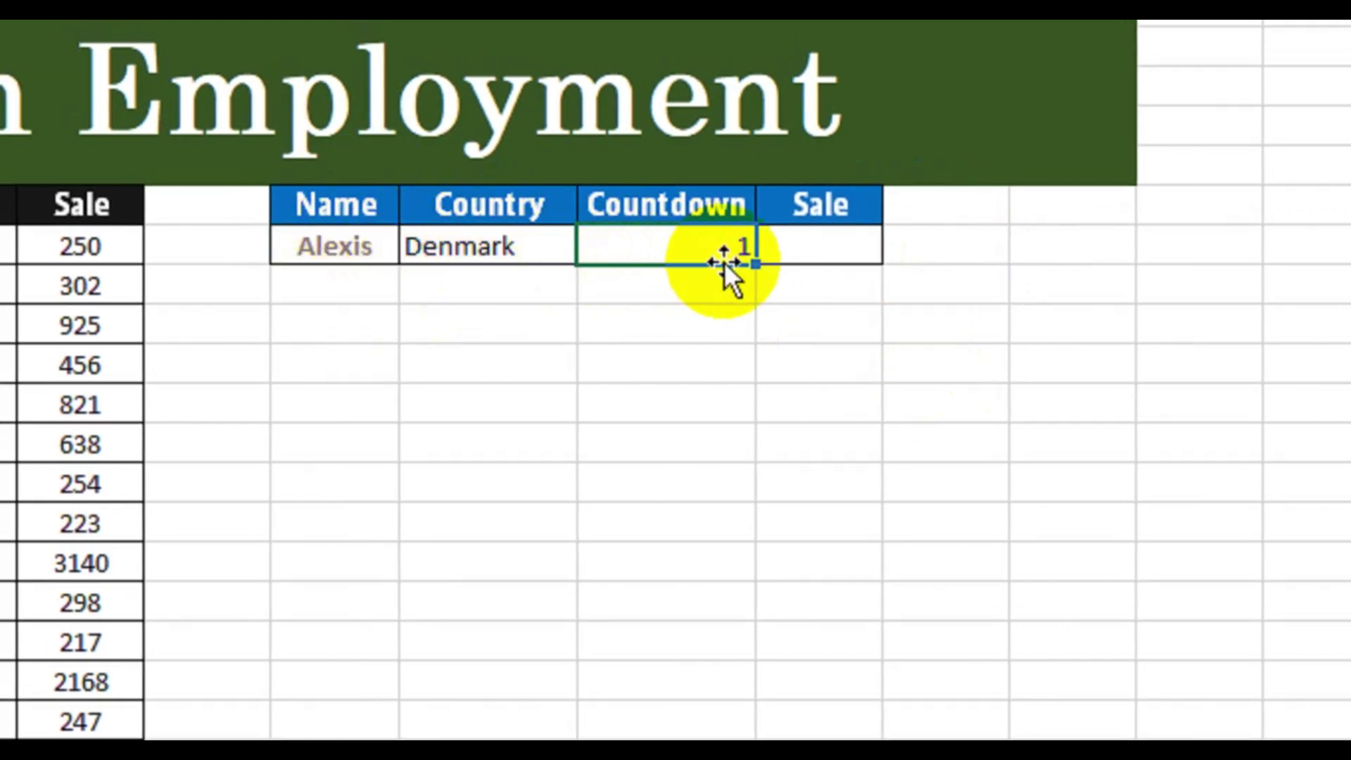
Test the Countdown formula by choosing the seventh entry from the Name cell's dropdown list.
click(361, 247)
click(415, 250)
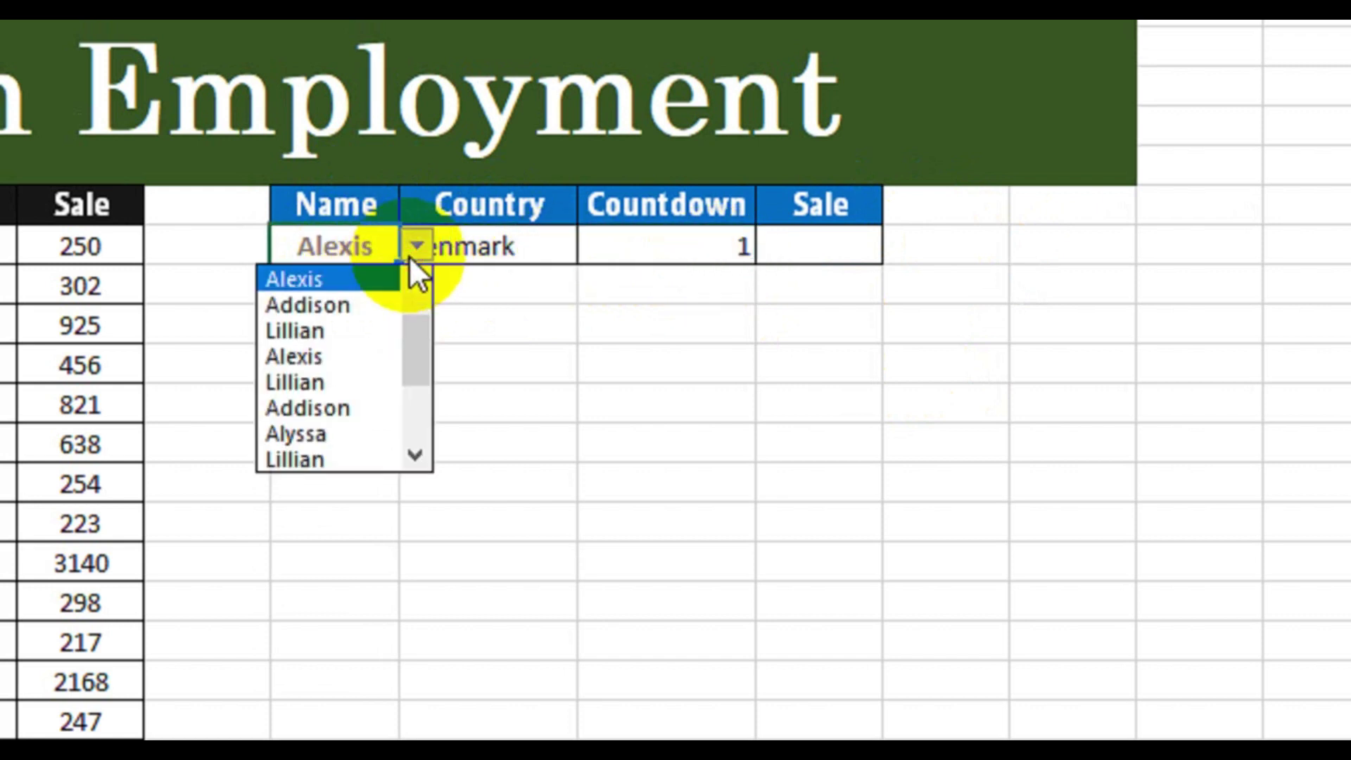
click(338, 384)
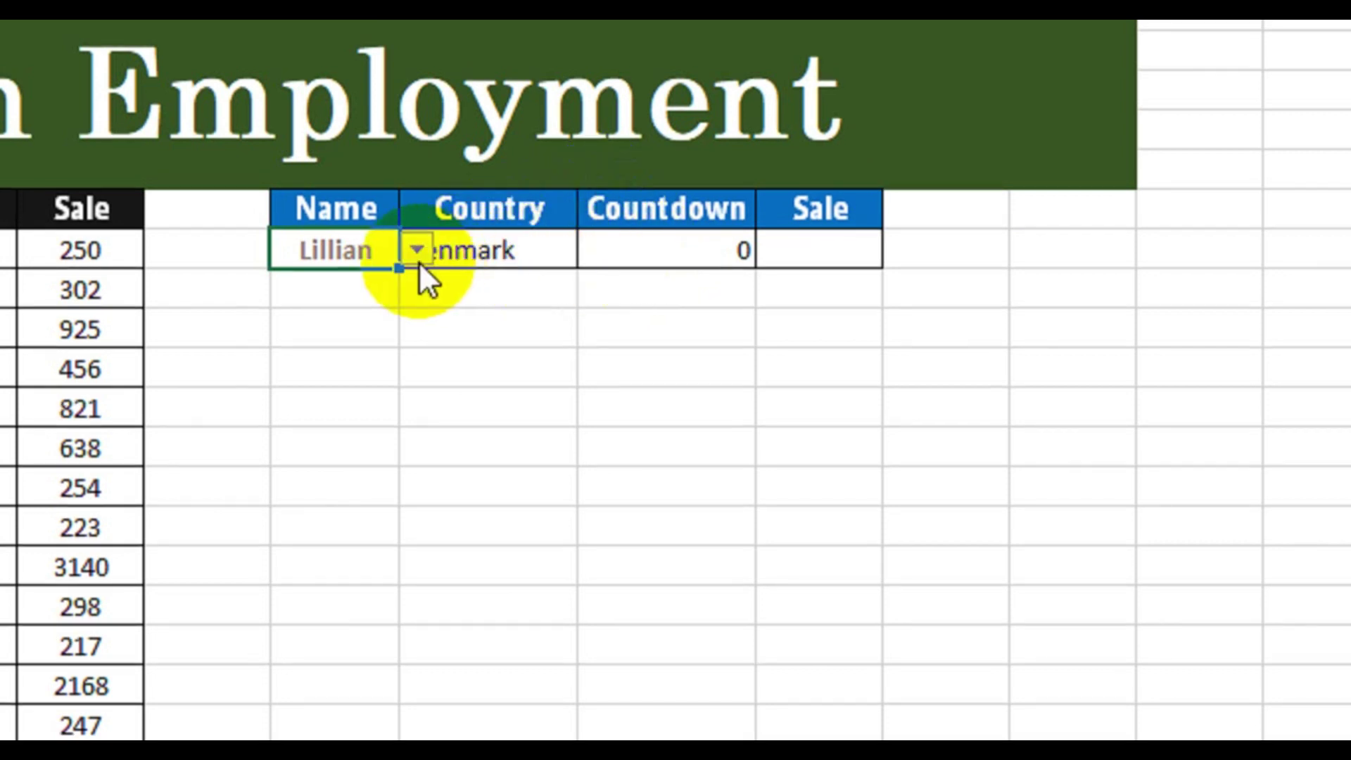
click(420, 261)
click(475, 284)
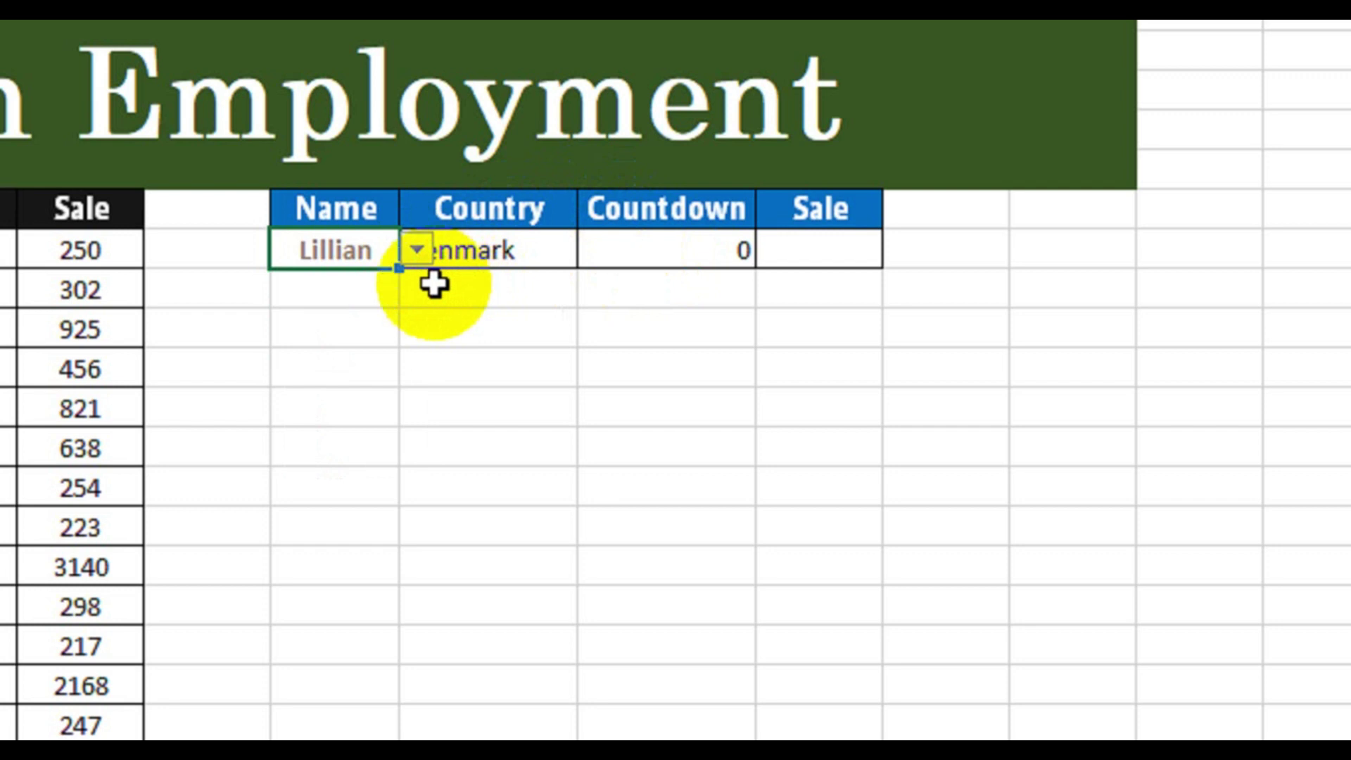
Choose the eighth entry from the dropdown list in the summary table's Name cell.
click(416, 249)
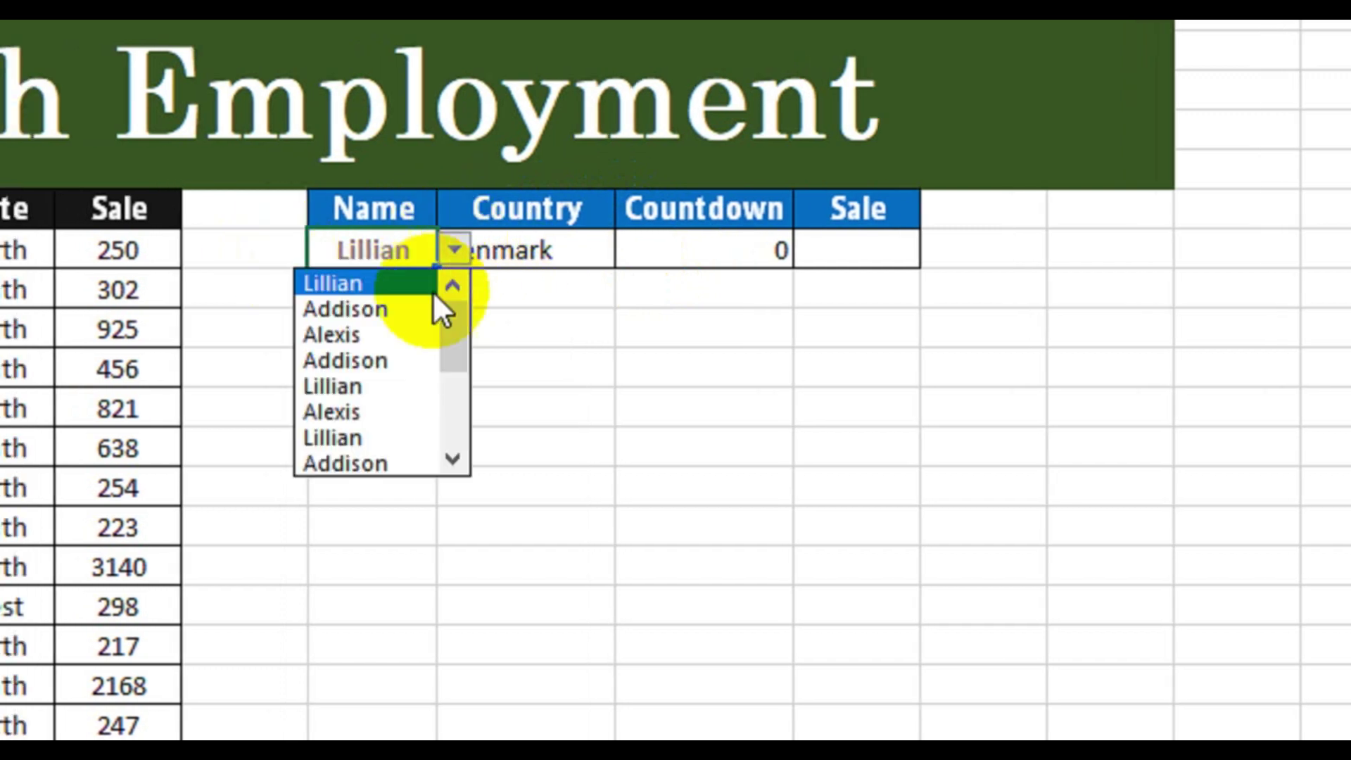
click(376, 461)
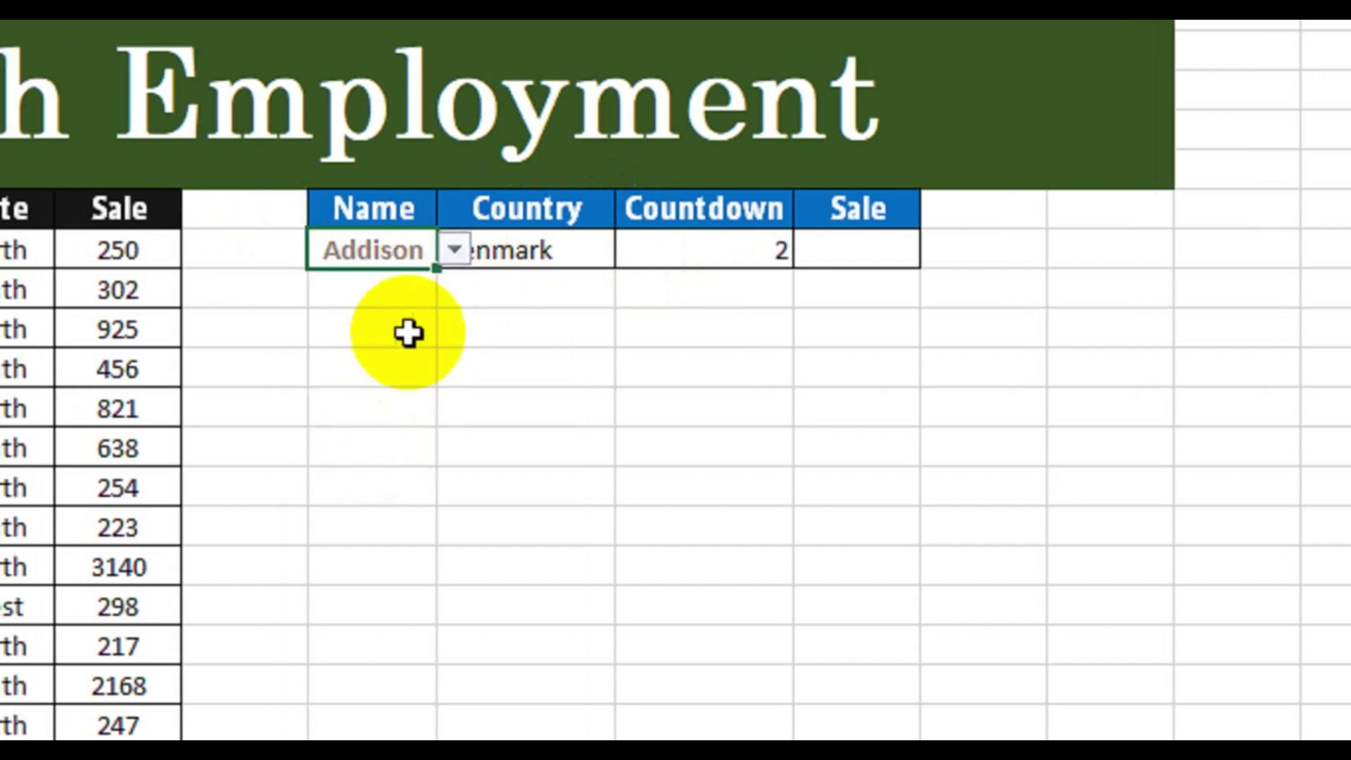
click(747, 255)
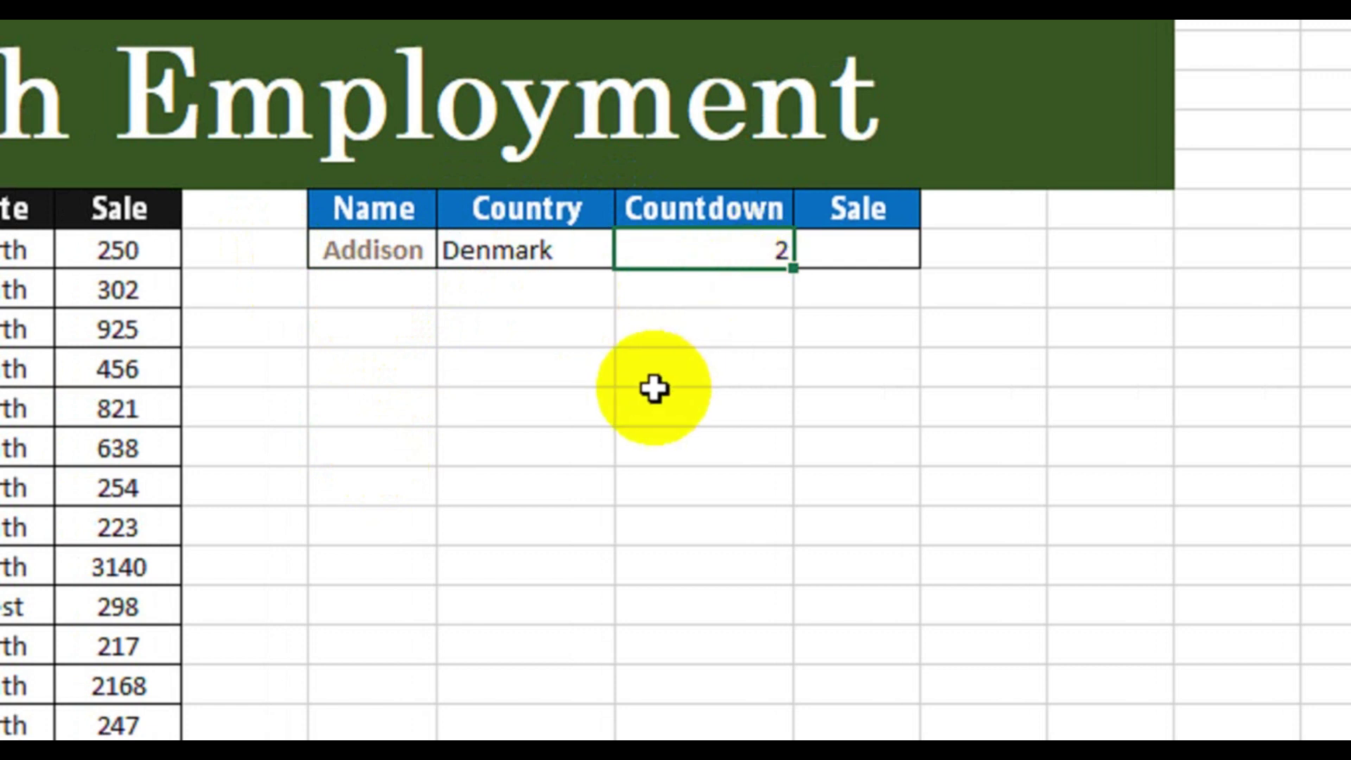
Test the Countdown formula by switching the Country cell through Canada, Malaysia and Iceland, and back to Denmark.
click(538, 250)
click(632, 251)
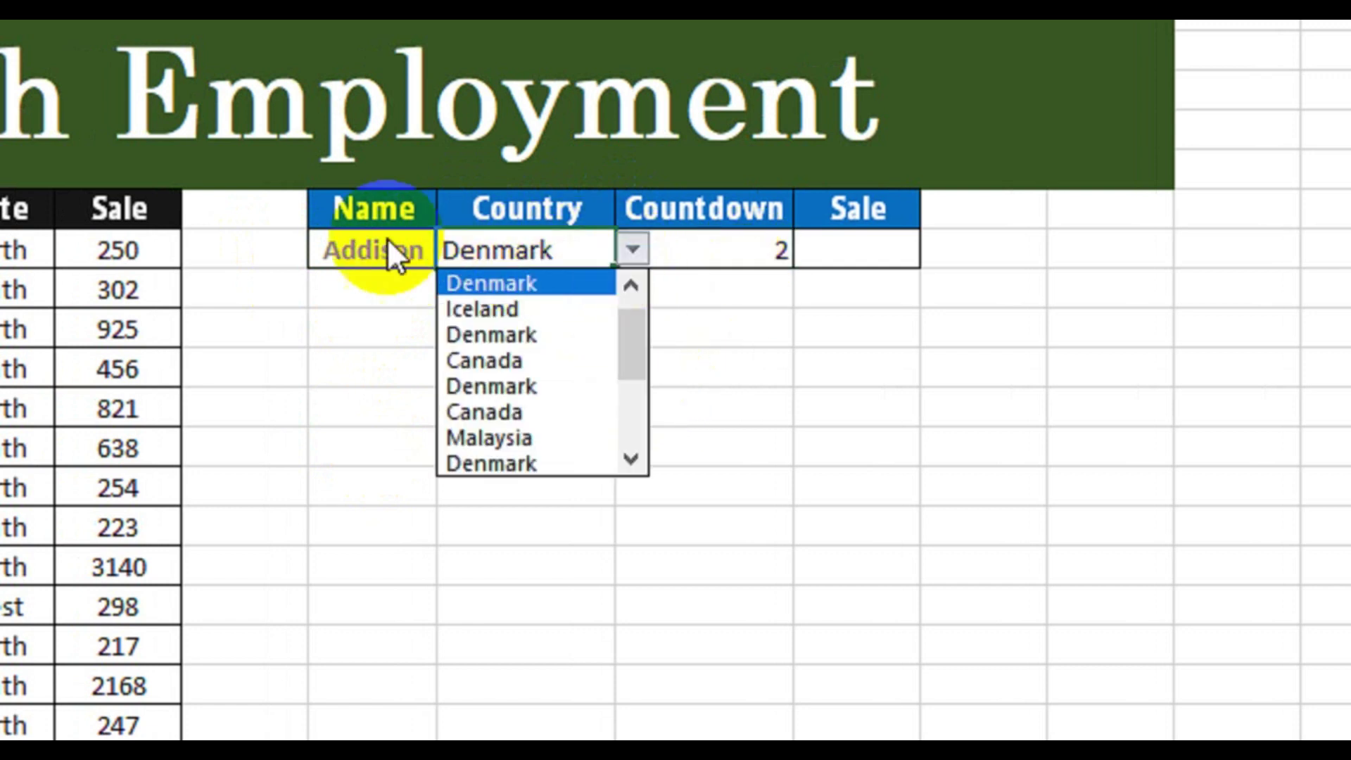
click(618, 358)
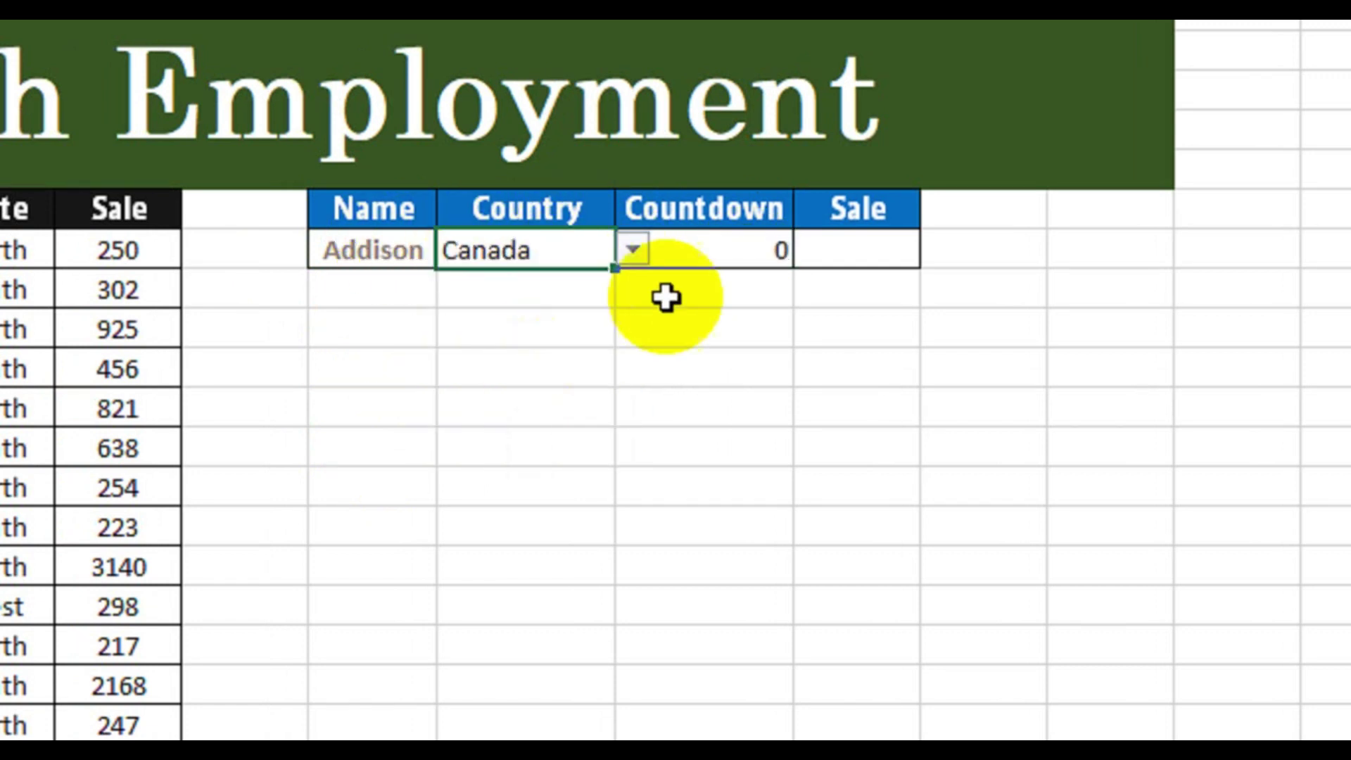
click(633, 251)
click(545, 431)
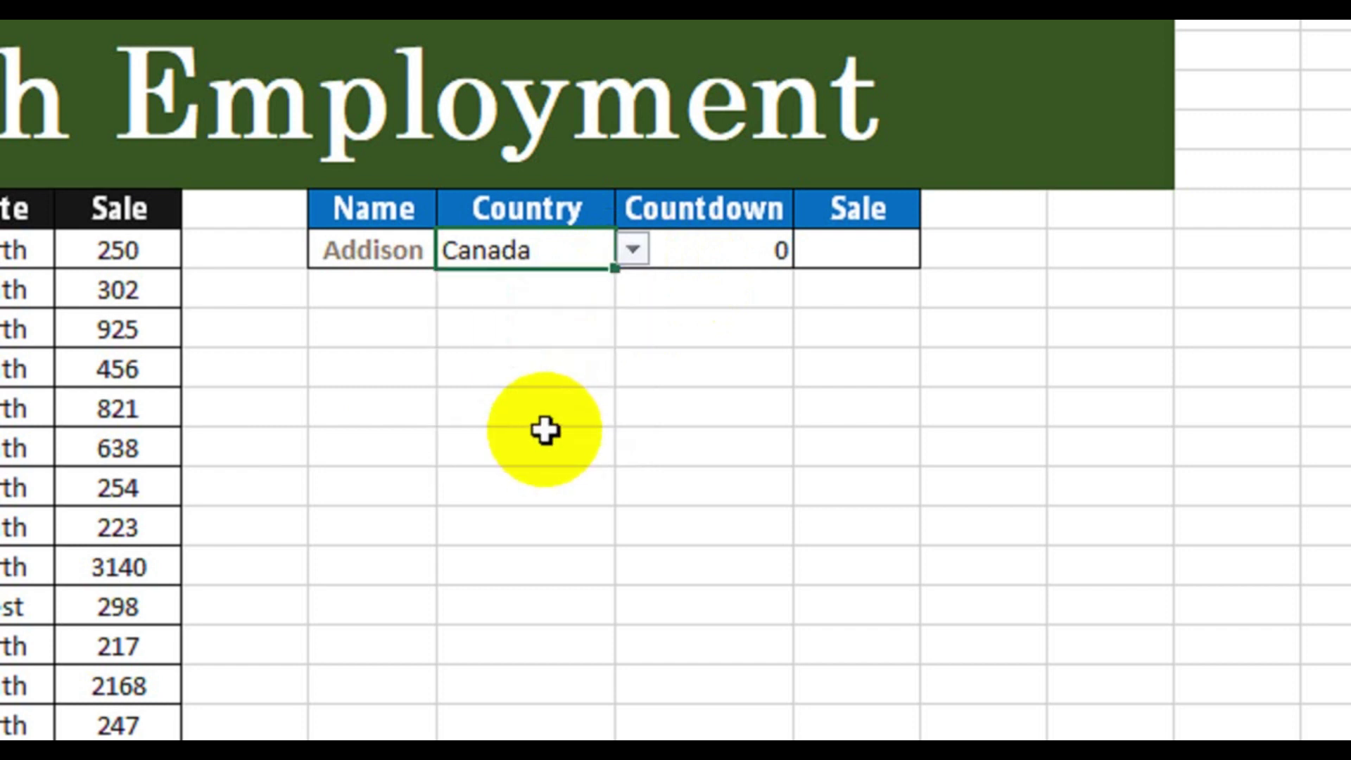
click(632, 250)
click(538, 440)
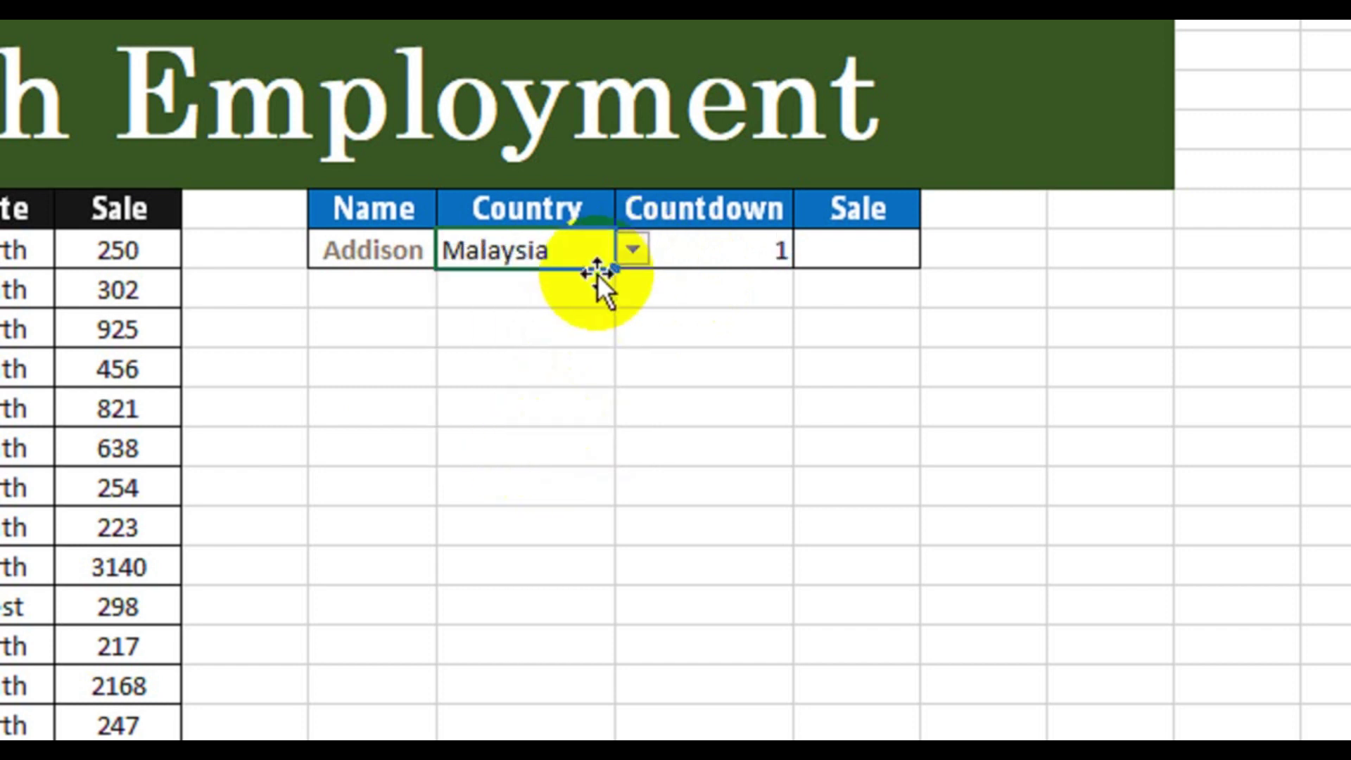
click(631, 250)
click(533, 459)
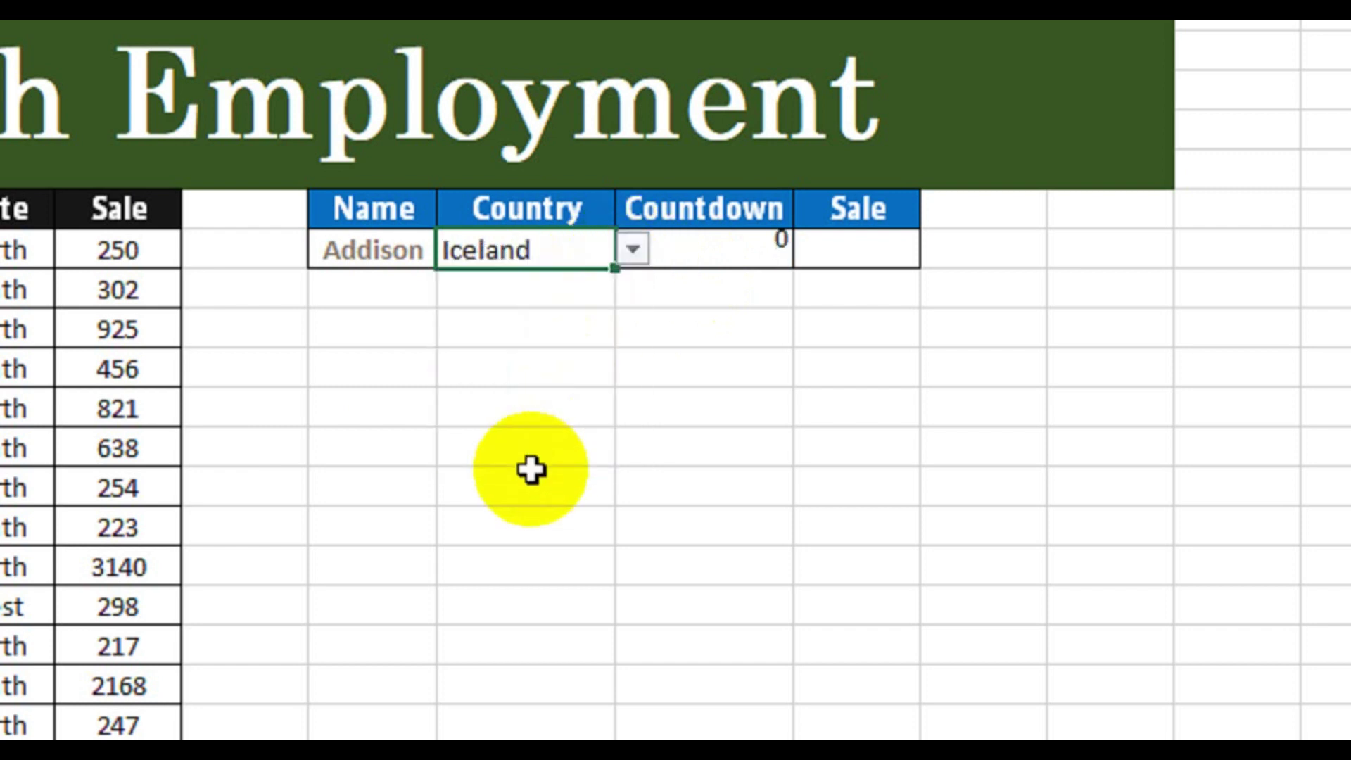
click(632, 251)
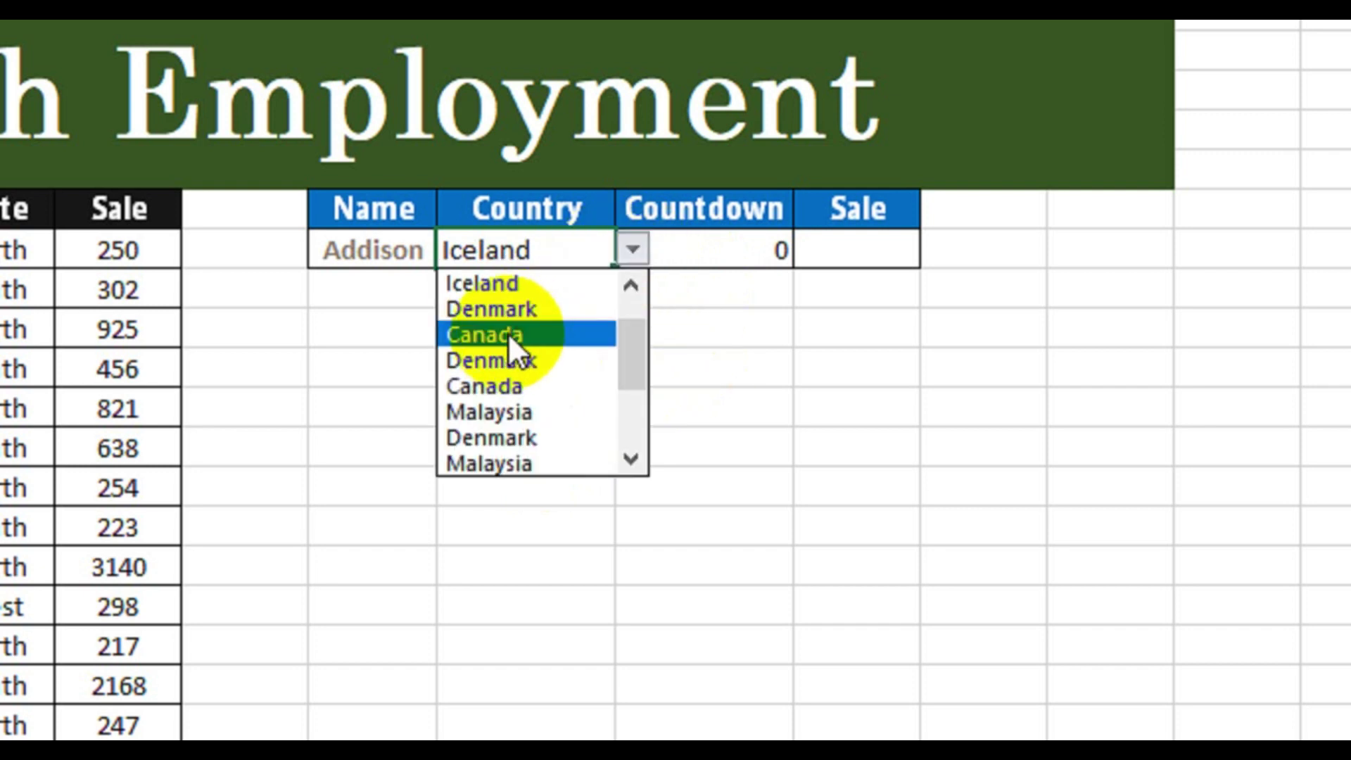
click(503, 376)
click(631, 250)
click(565, 360)
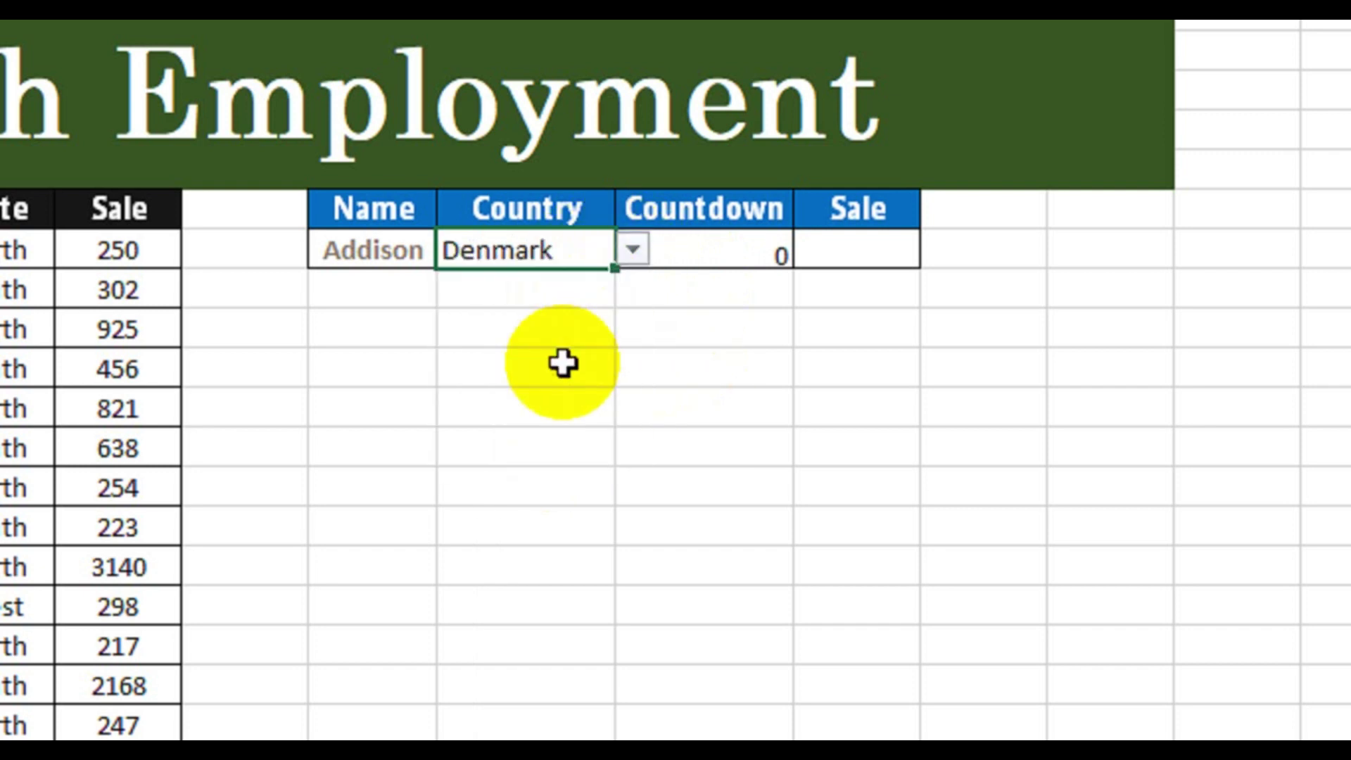
click(717, 357)
Start a SUMPRODUCT formula in the summary table's Sale cell.
click(848, 256)
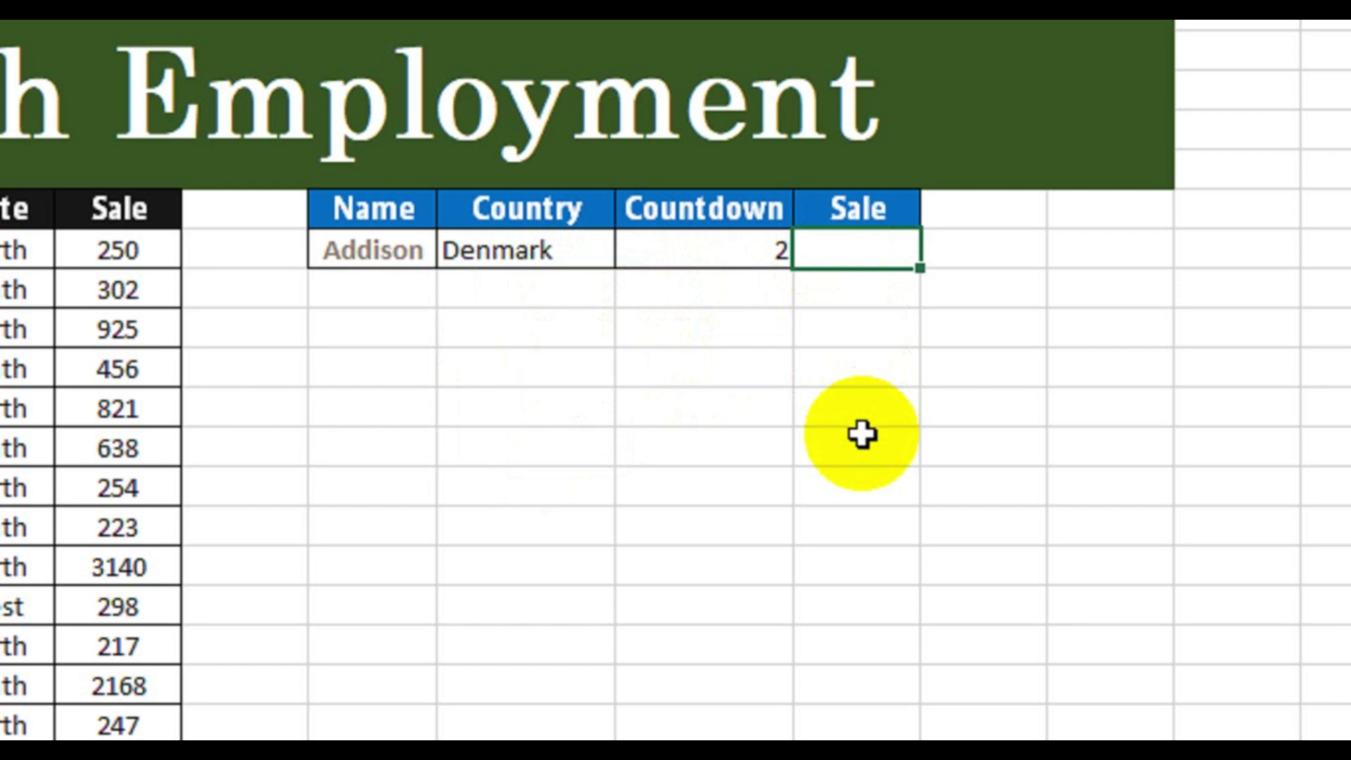
text(=sum)
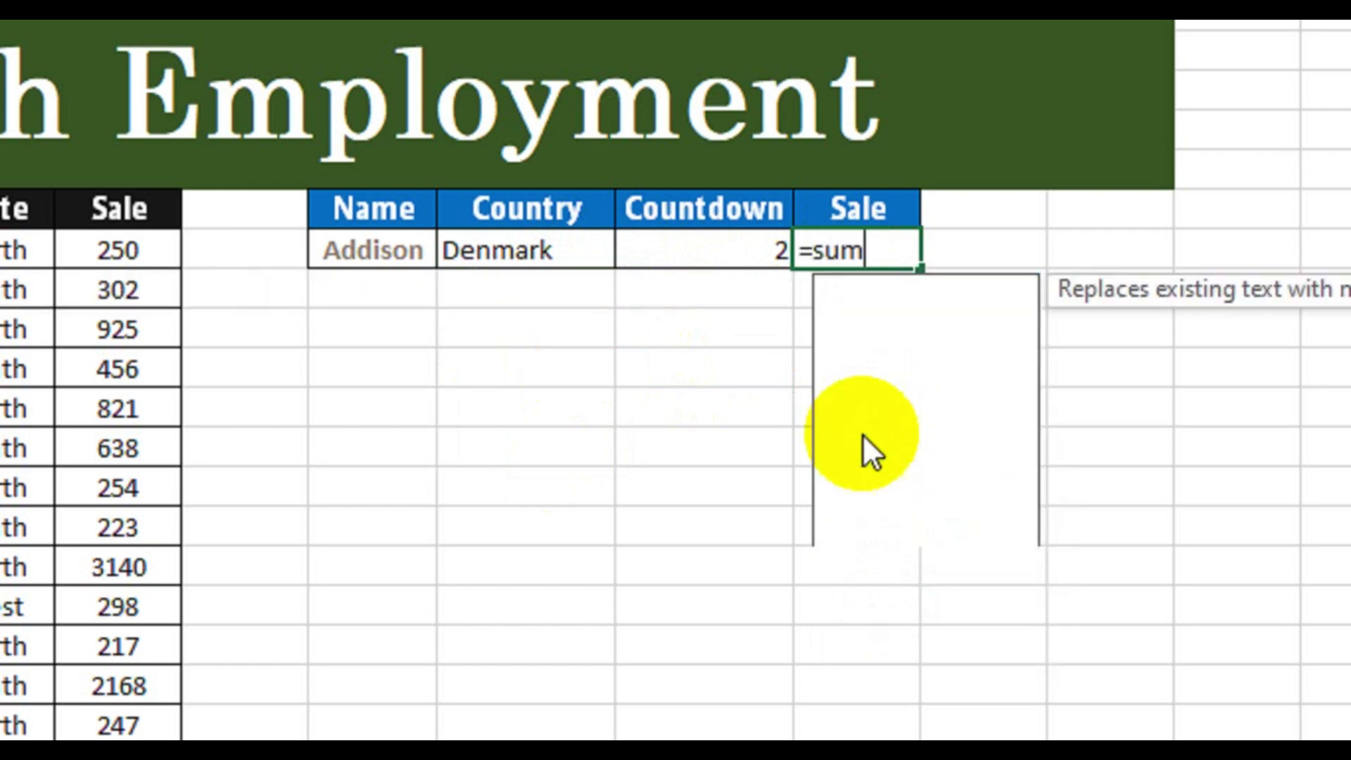
text(pro)
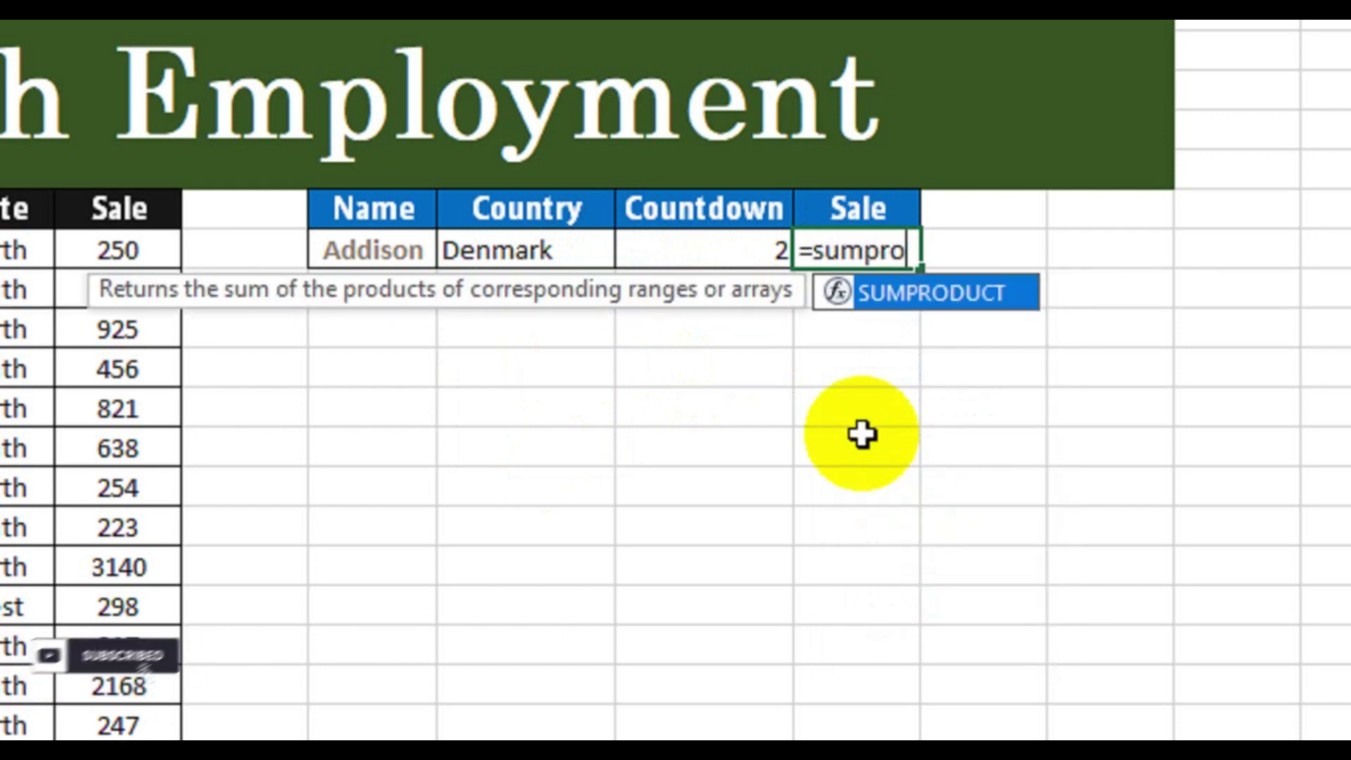
key(Tab)
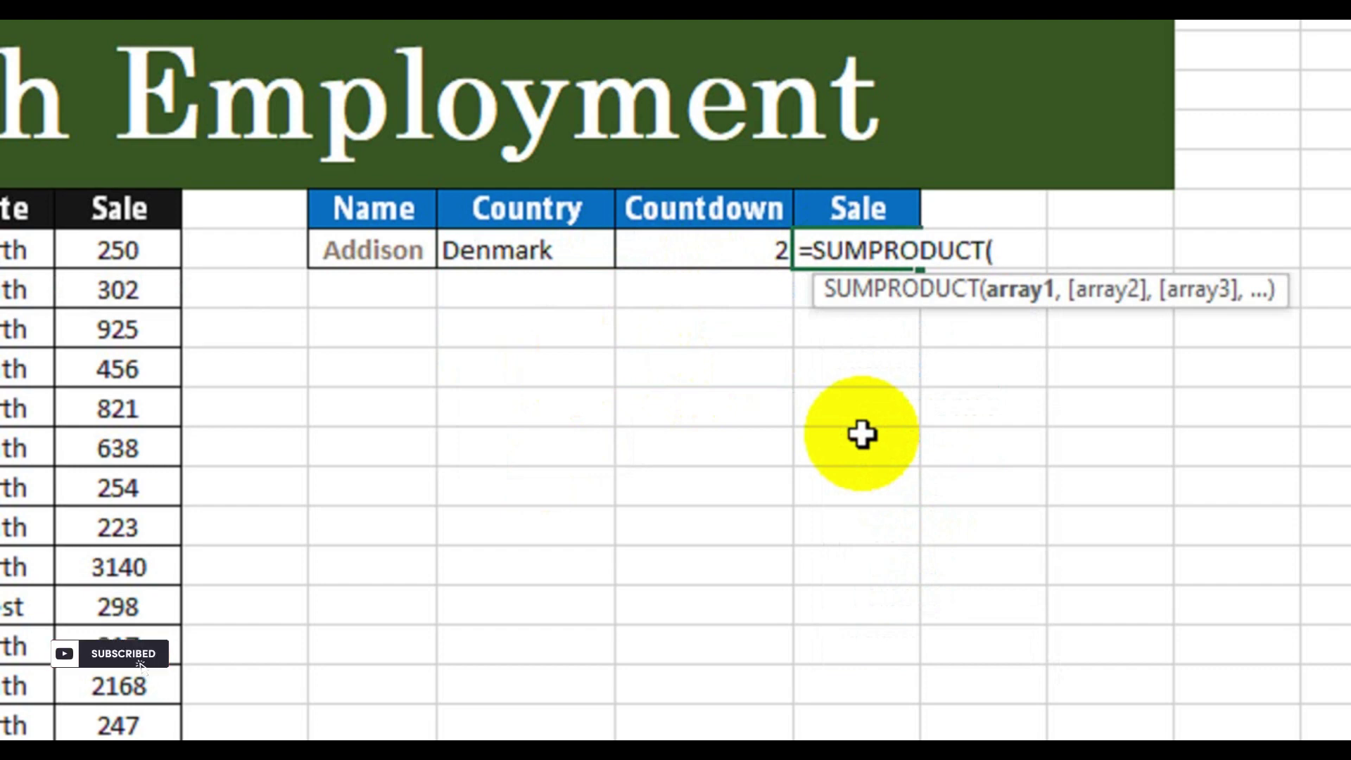
drag(157, 262, 289, 378)
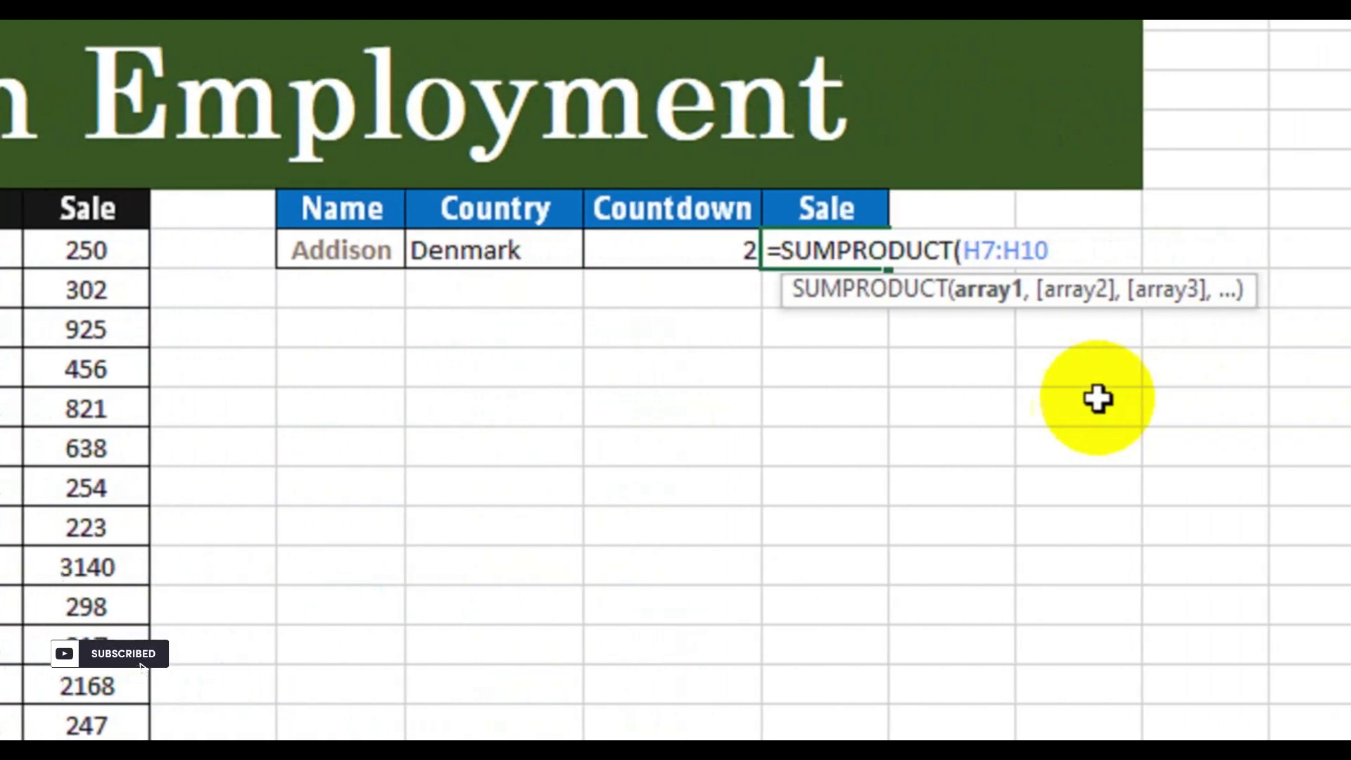
key(BackSpace)
key(BackSpace)
key(BackSpace)
key(BackSpace)
key(BackSpace)
key(BackSpace)
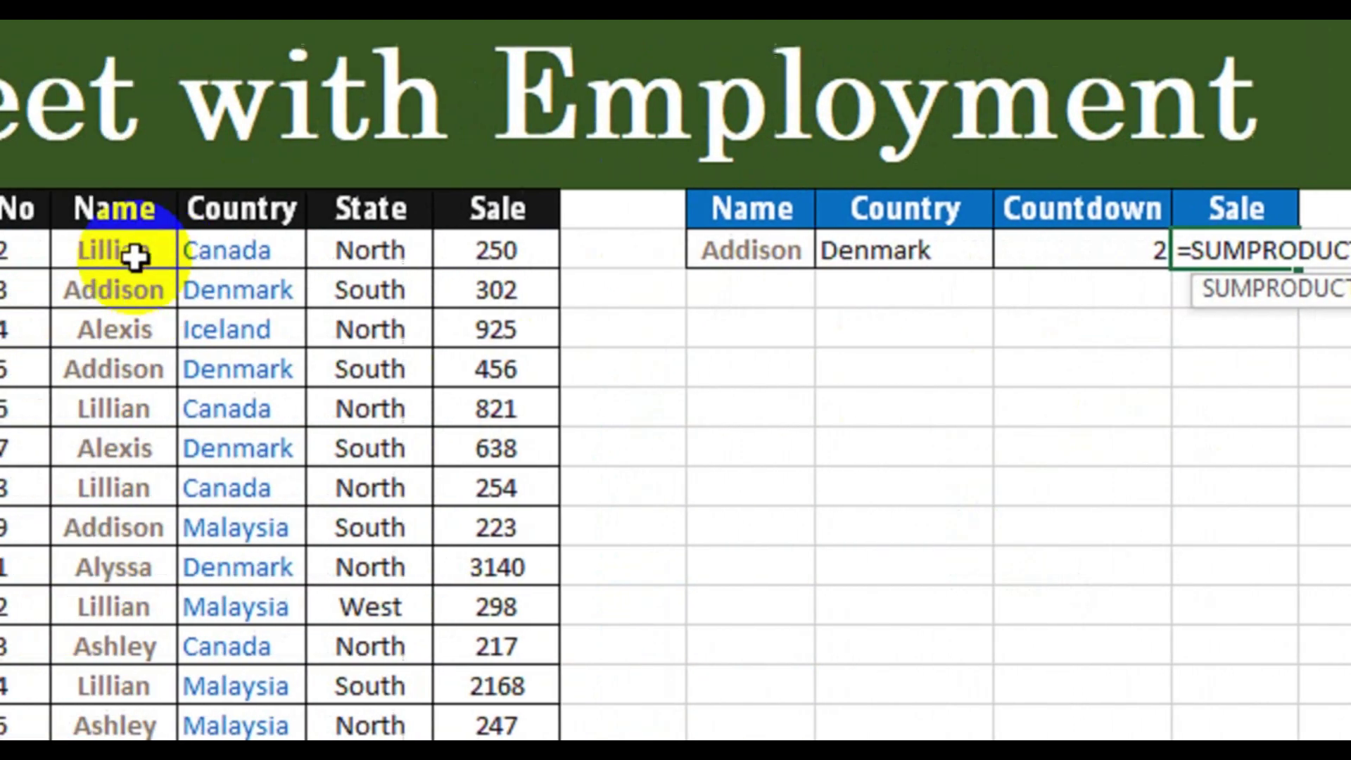
Add the name and country conditions (H7:H22=M7)*(I7:I22=N7) to the summary table's SUMPRODUCT formula for Sale.
drag(136, 256, 326, 669)
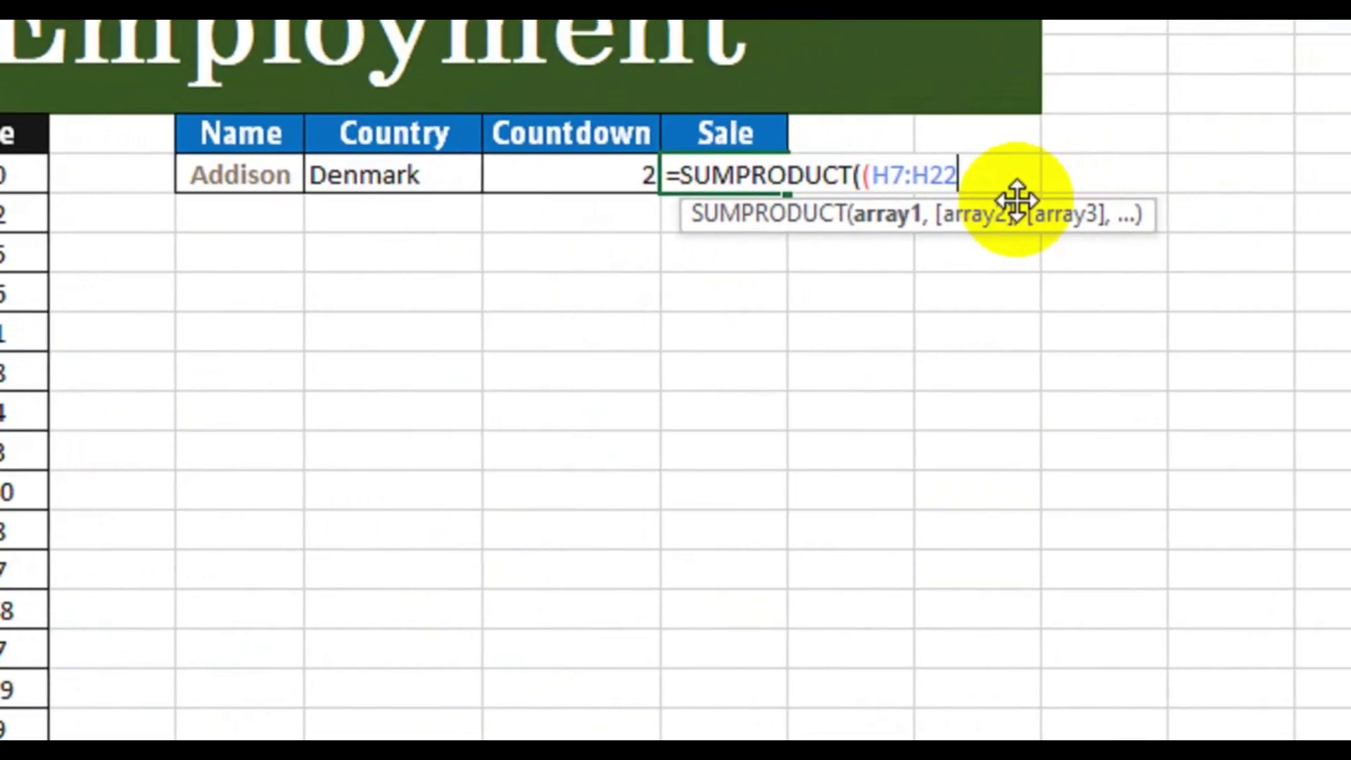
text(=)
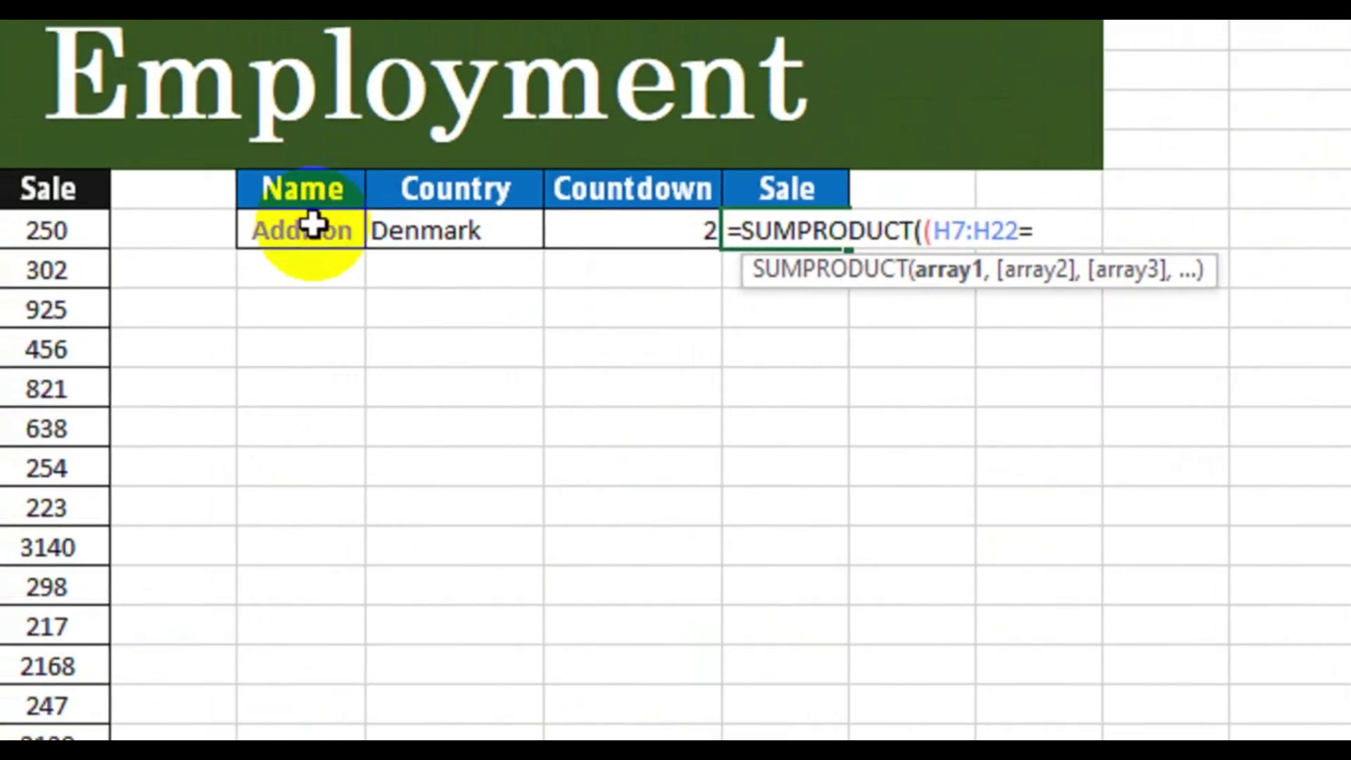
click(246, 174)
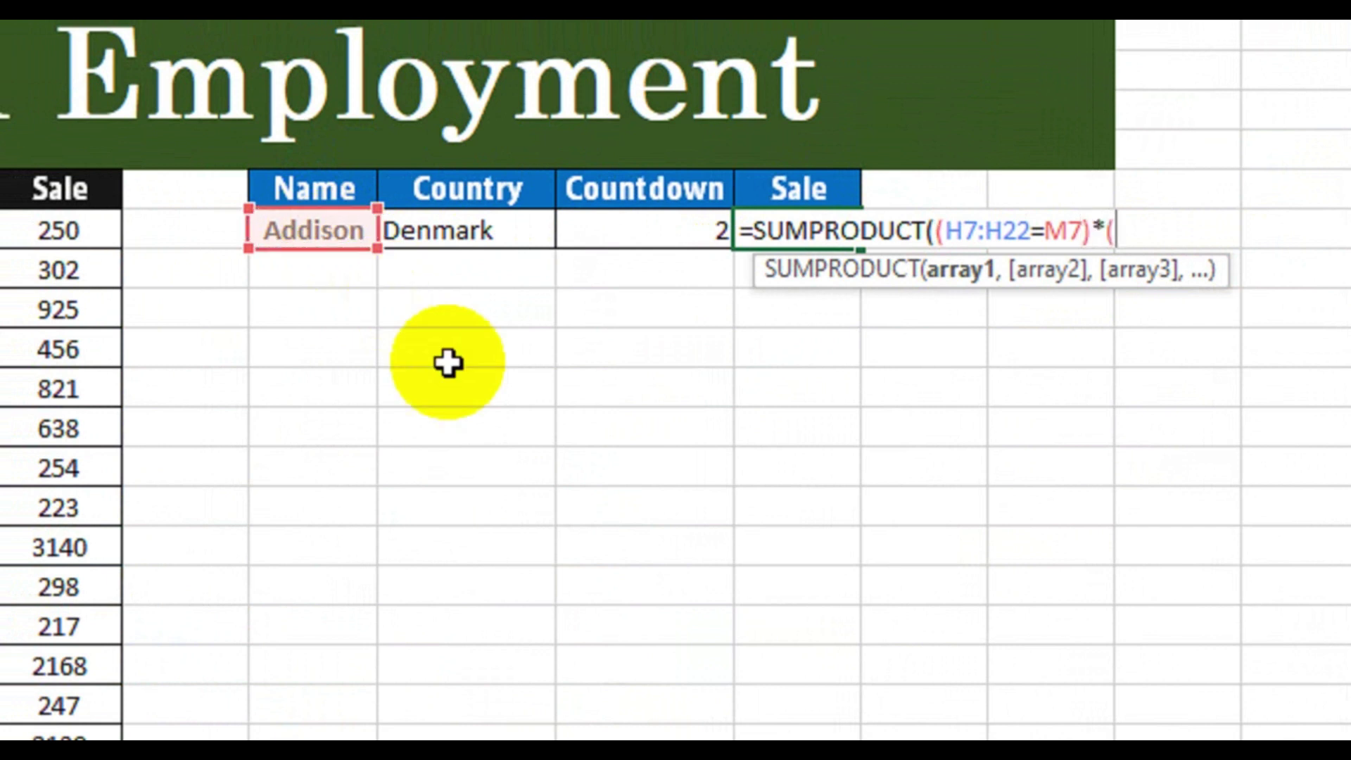
drag(181, 239, 339, 716)
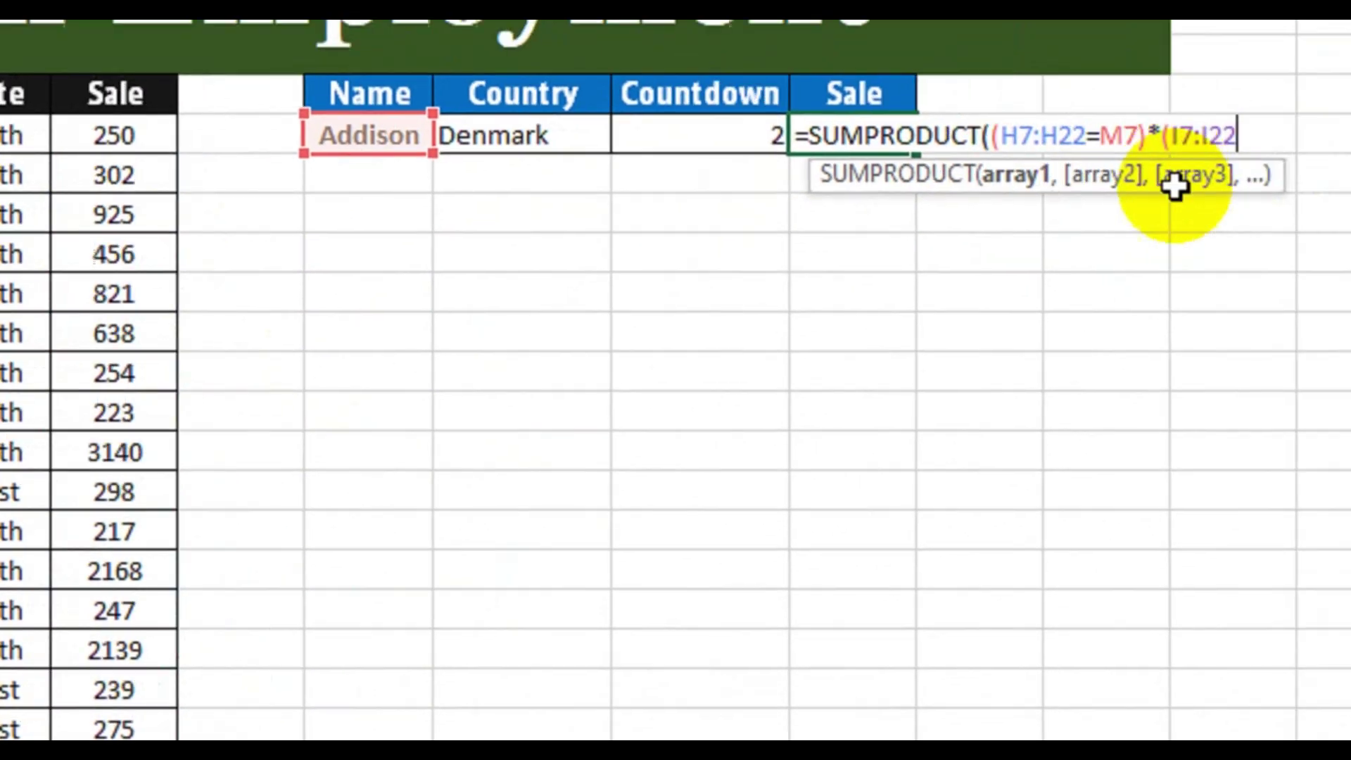
text(=)
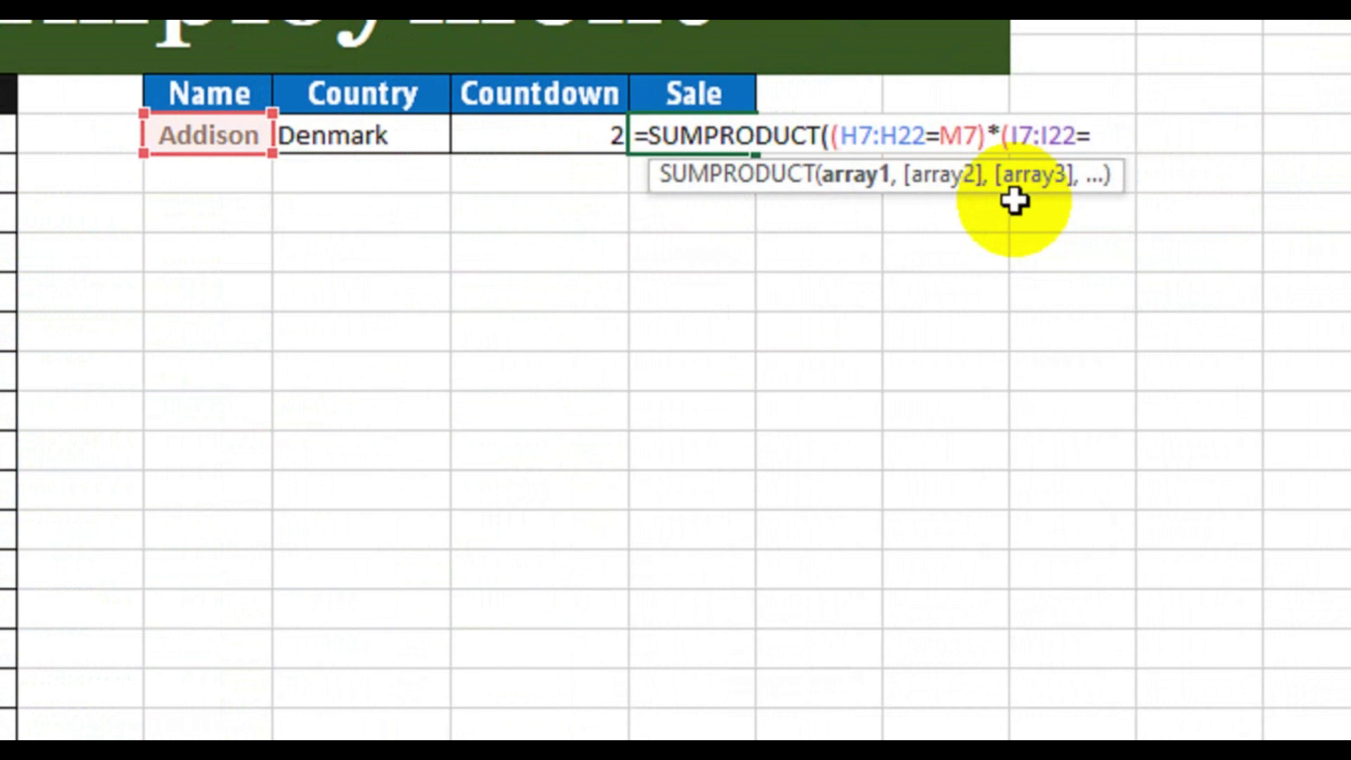
click(380, 135)
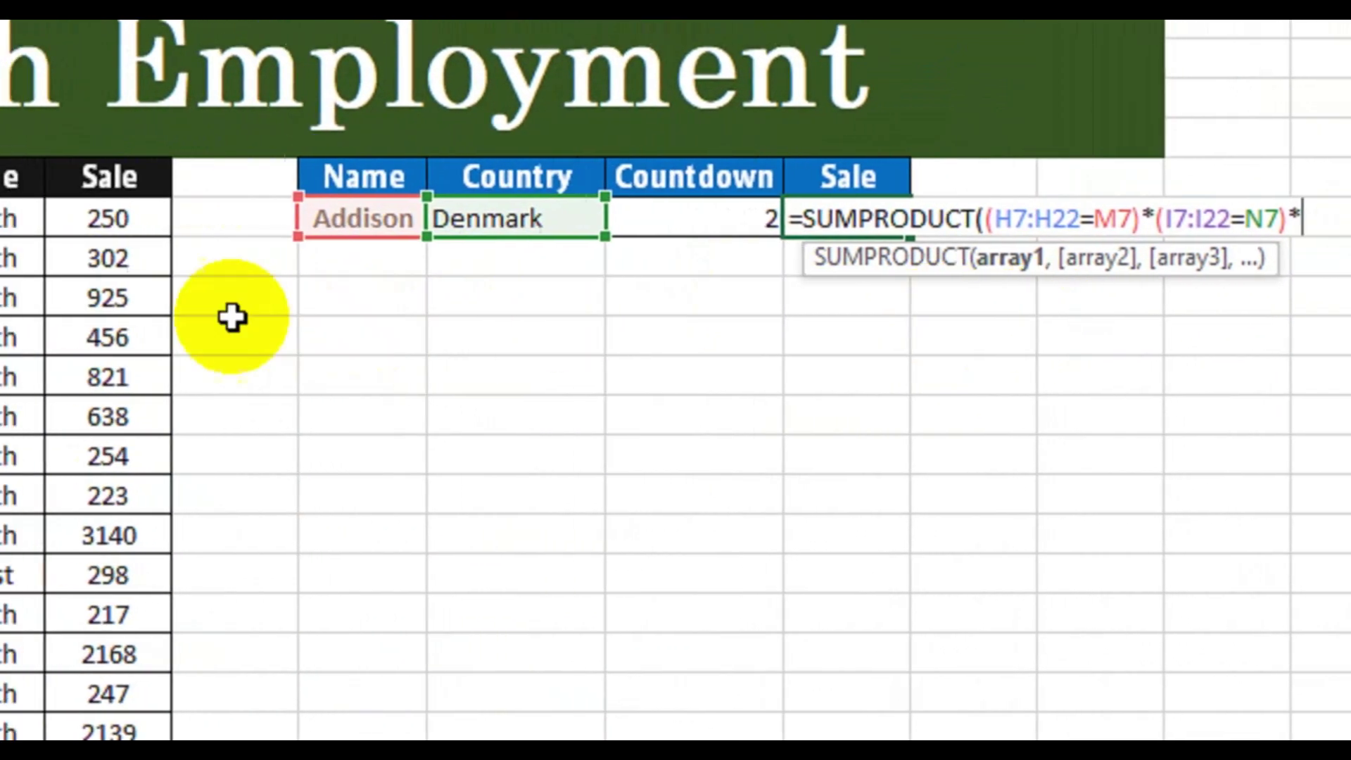
Multiply the conditions by the source Sale range K7:K22 and commit the completed SUMPRODUCT formula.
drag(328, 219, 295, 759)
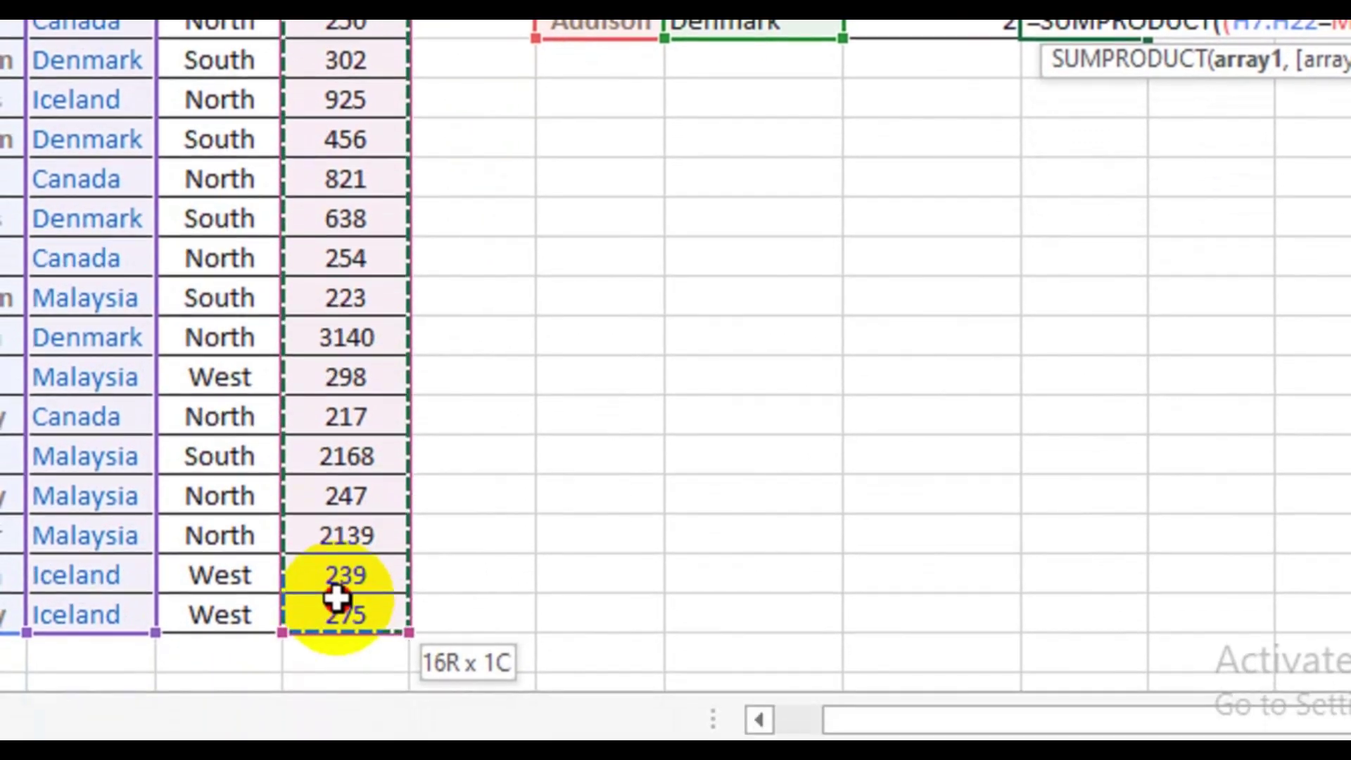
drag(336, 598, 338, 605)
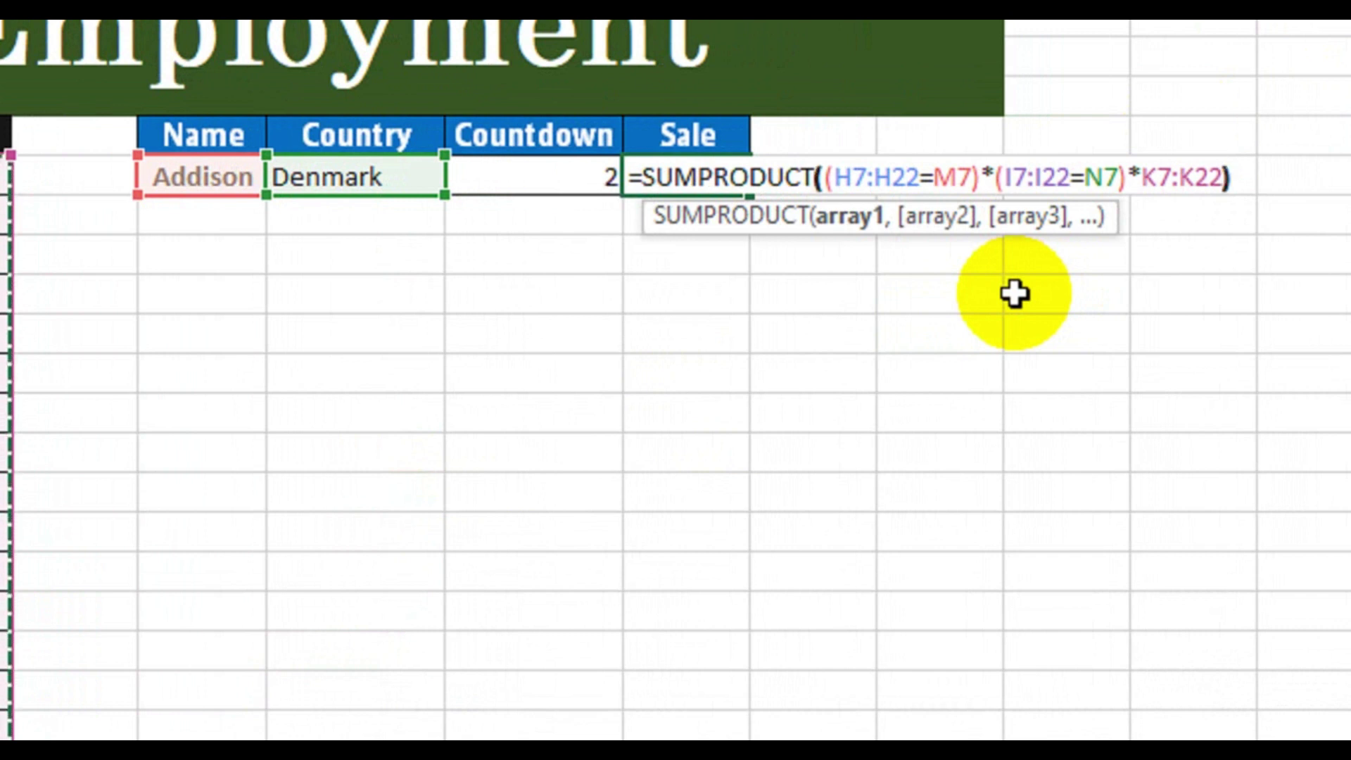
key(Return)
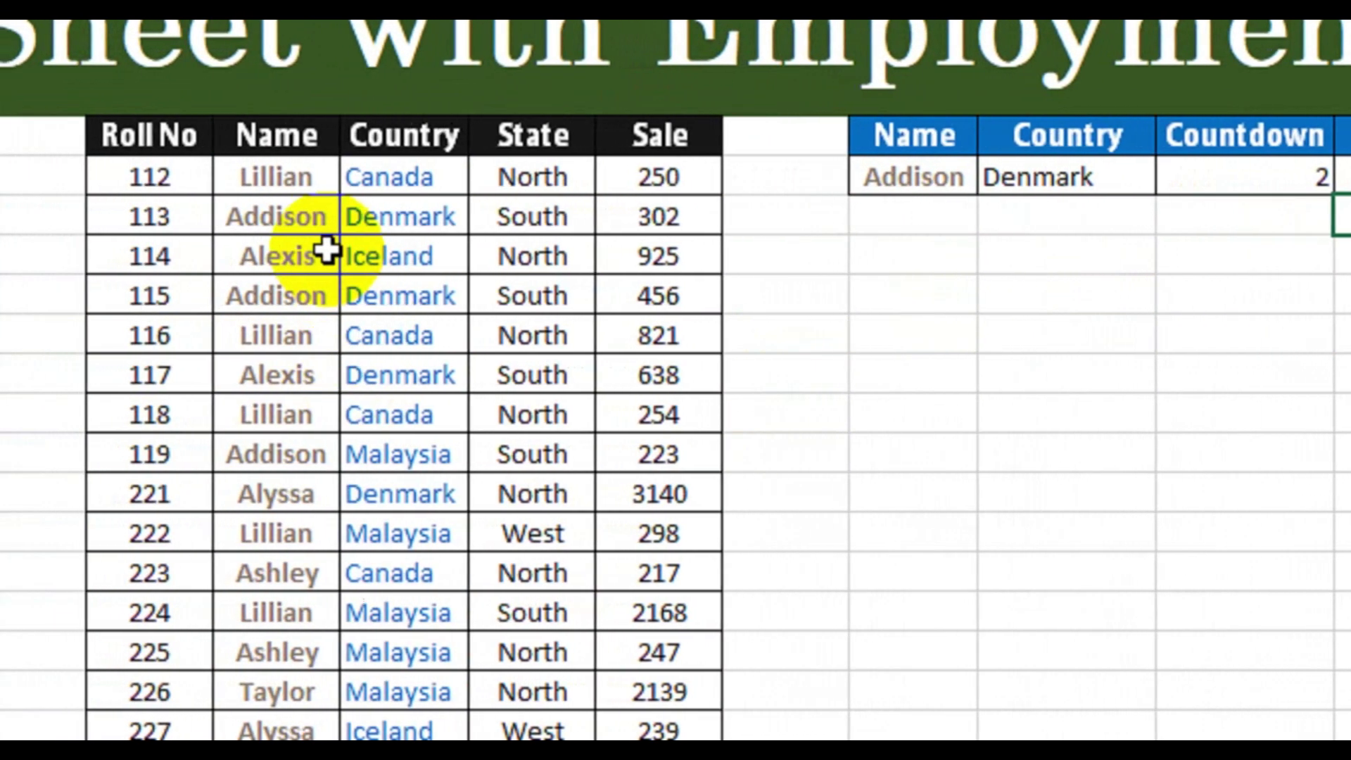
Check the name, country and sale entries for roll numbers 113 and 115 against the summary table's Sale result.
click(334, 218)
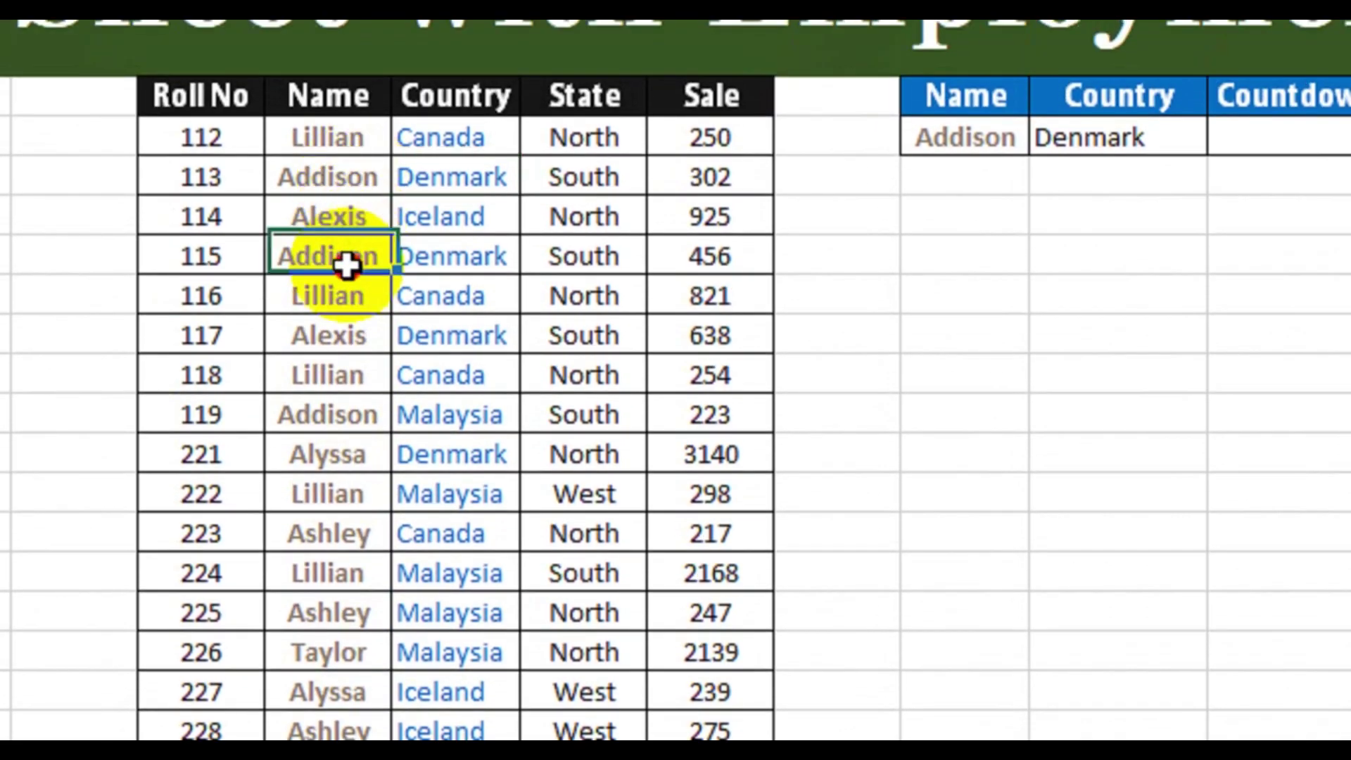
click(476, 174)
click(479, 264)
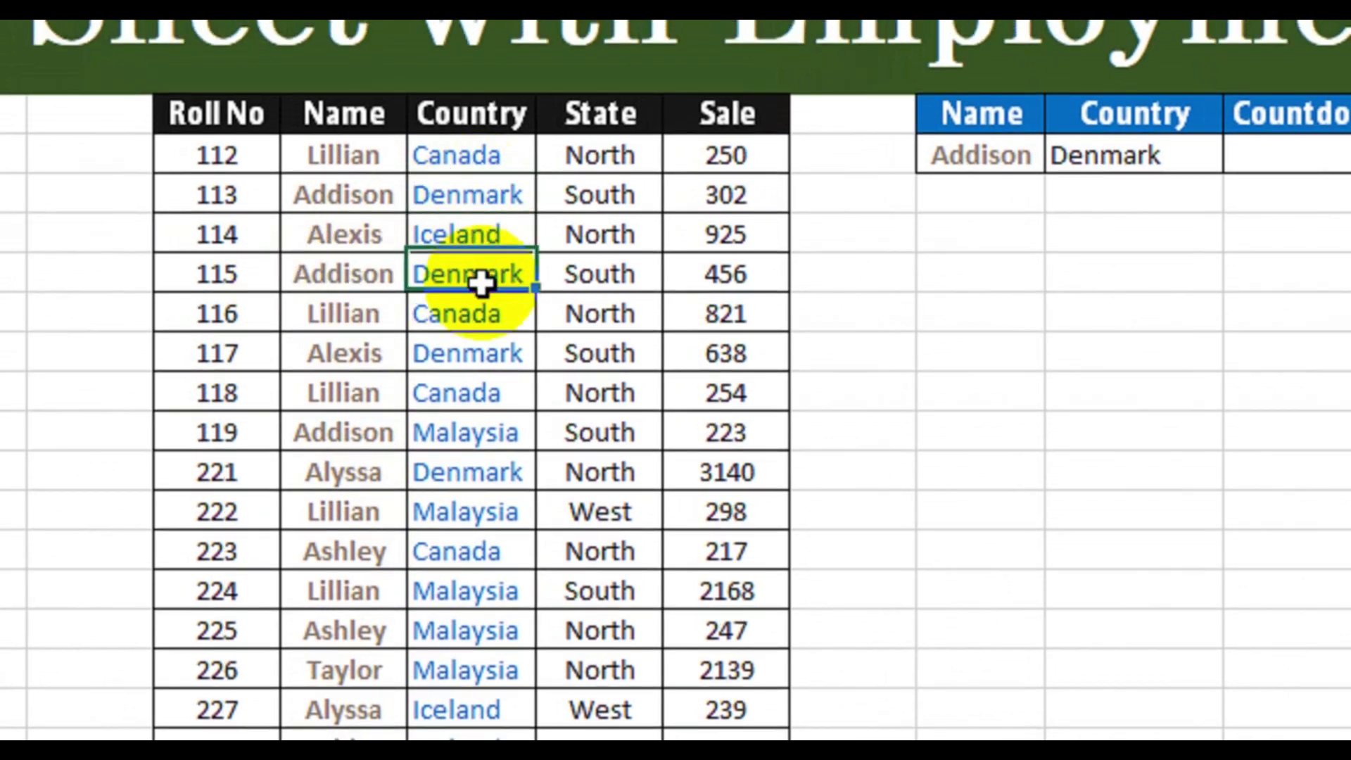
click(479, 185)
drag(363, 183, 476, 289)
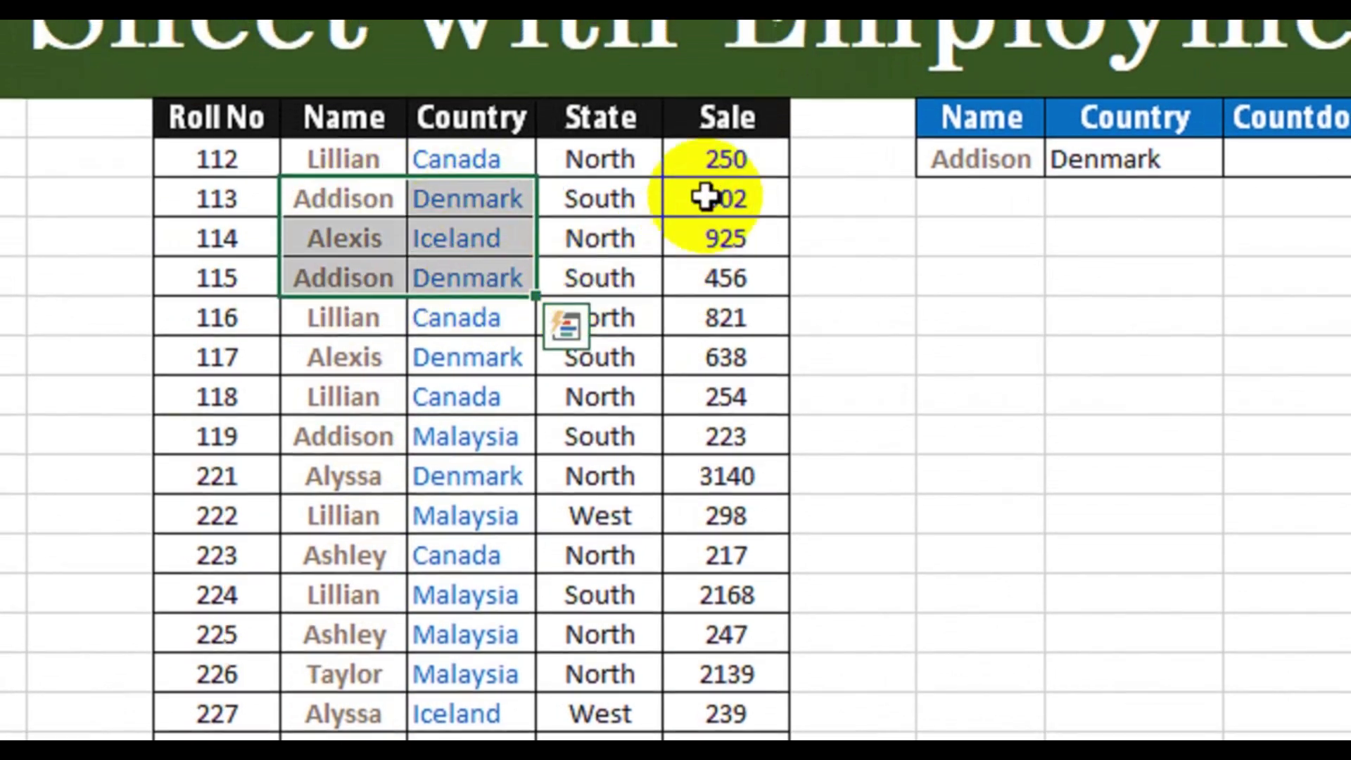
click(744, 197)
click(727, 279)
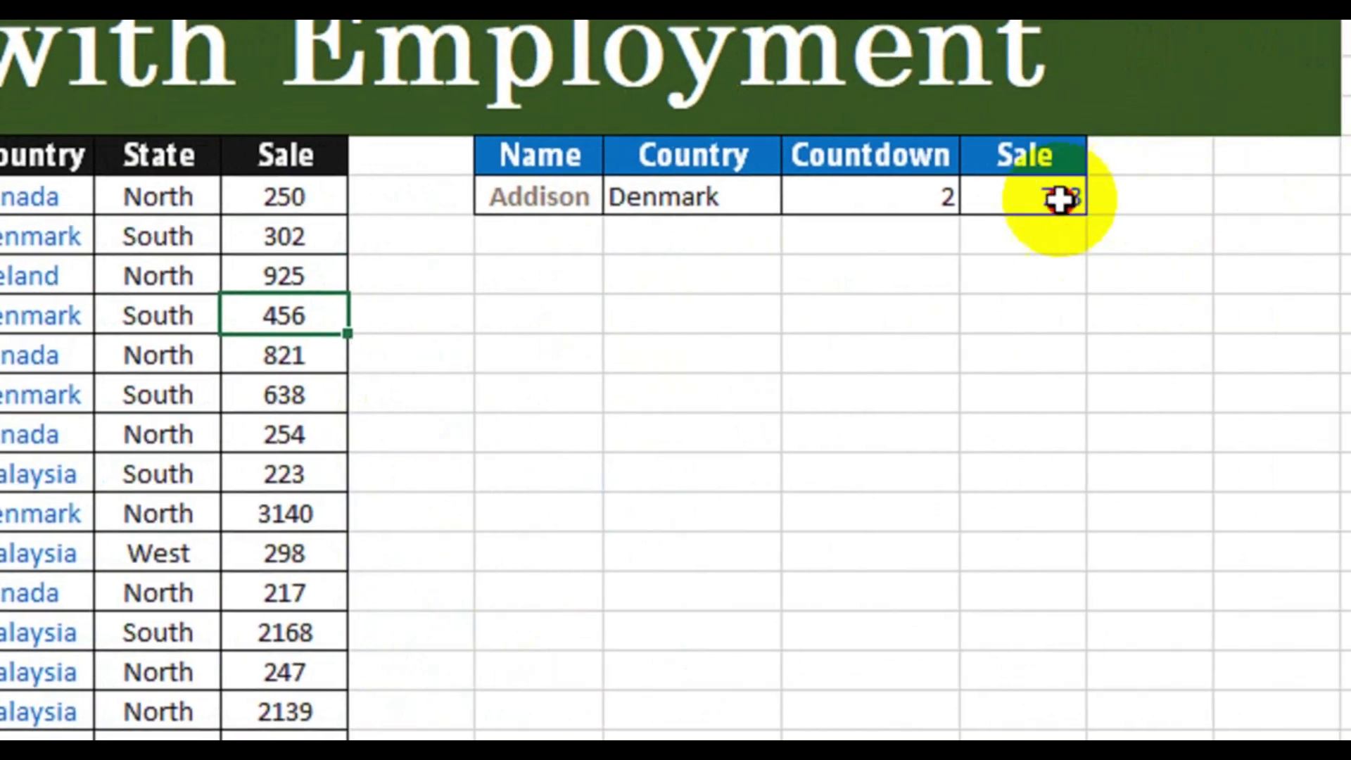
click(1058, 201)
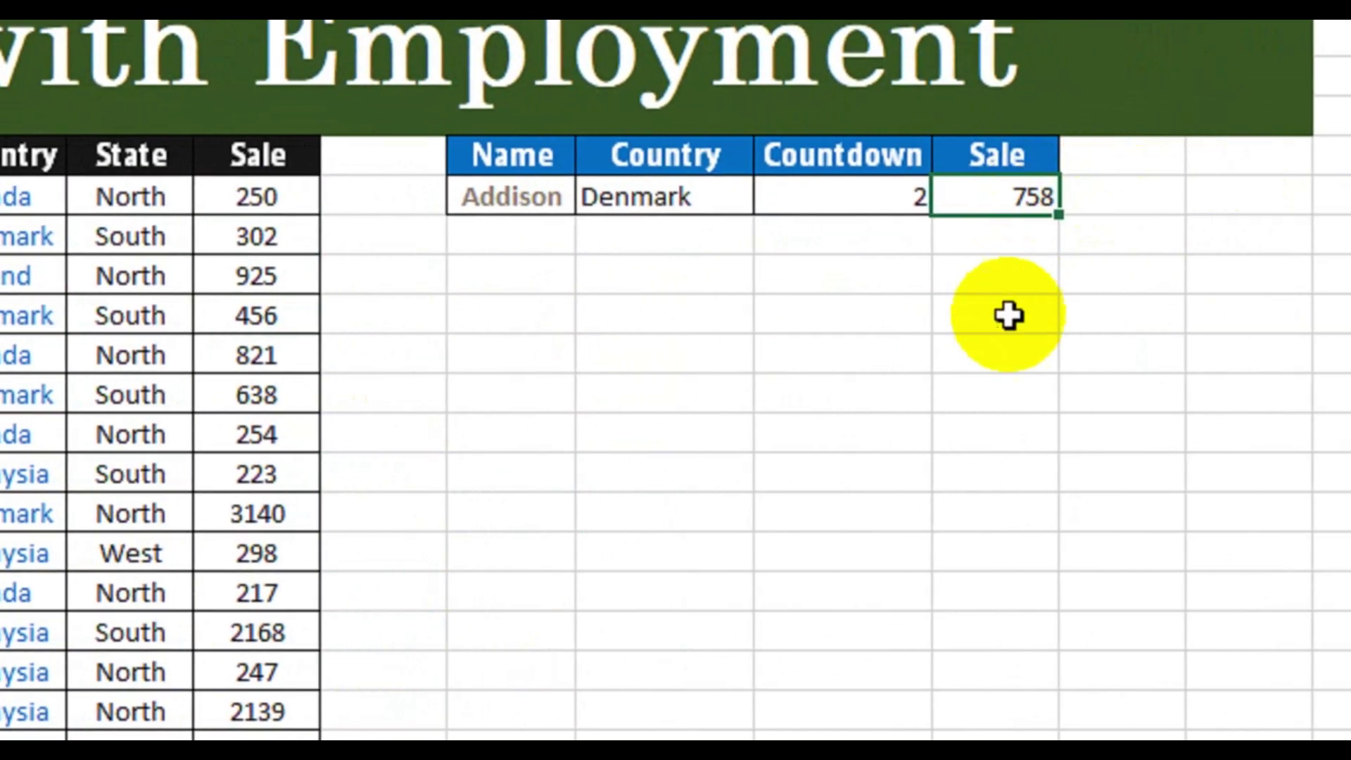
Test the Sale formula by choosing the name of roll number 114 from the summary table's Name dropdown list.
click(567, 193)
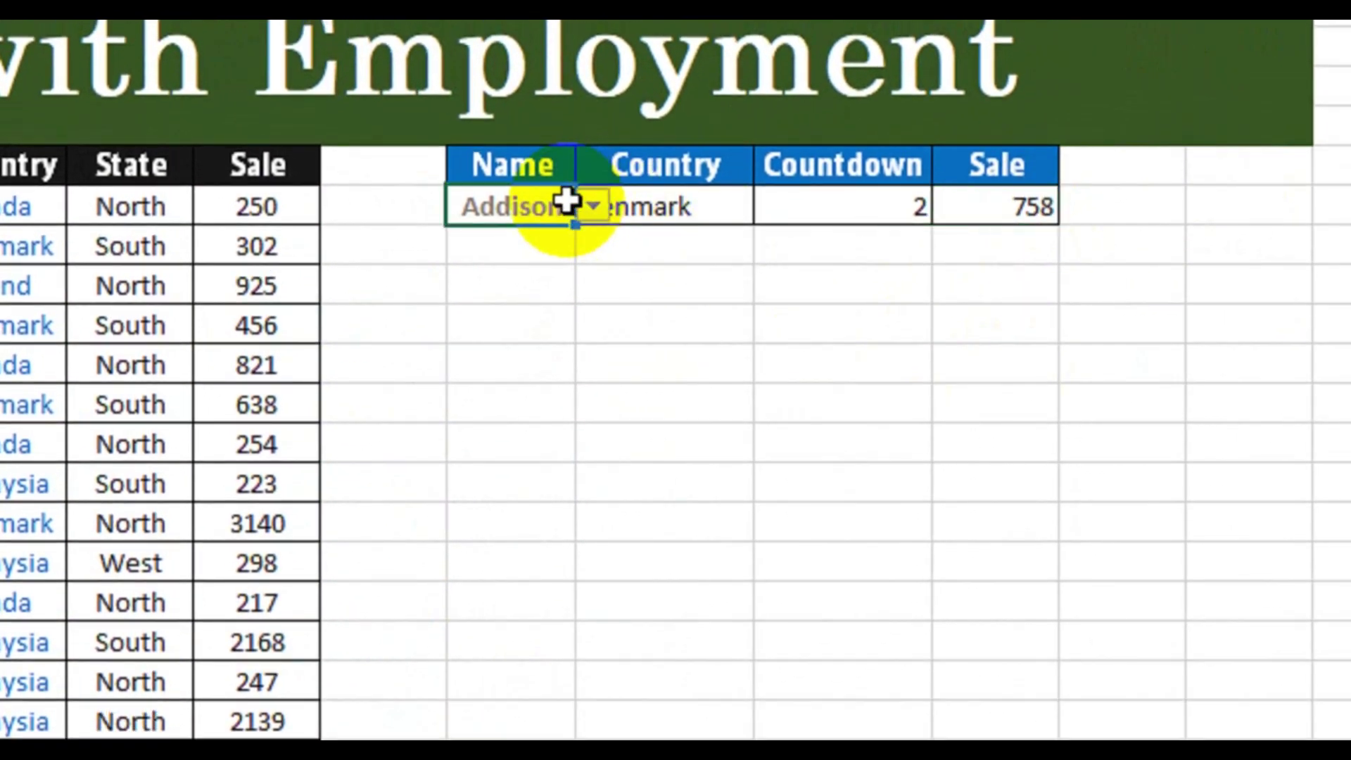
click(593, 205)
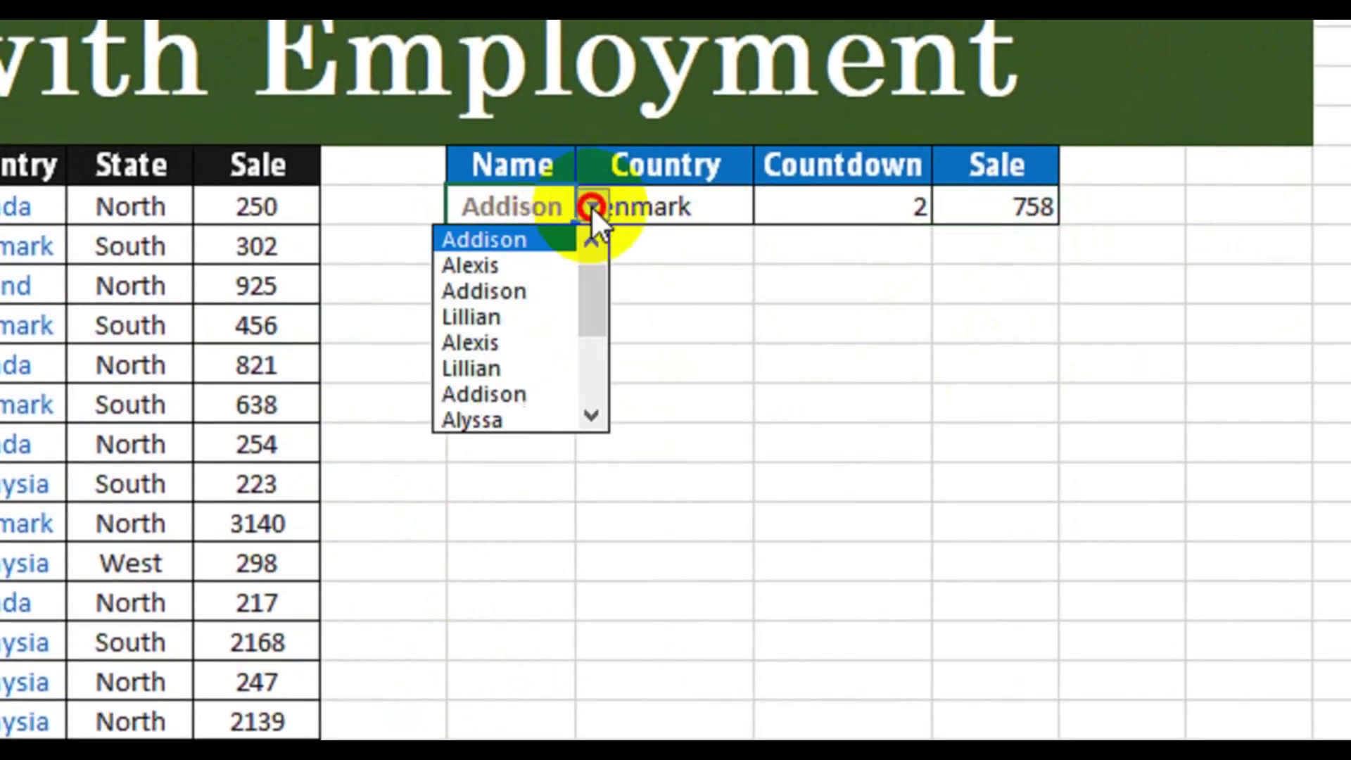
click(537, 269)
Test the Countdown and Sale formulas by switching the summary table's Country cell through Canada and Malaysia to Iceland.
click(747, 208)
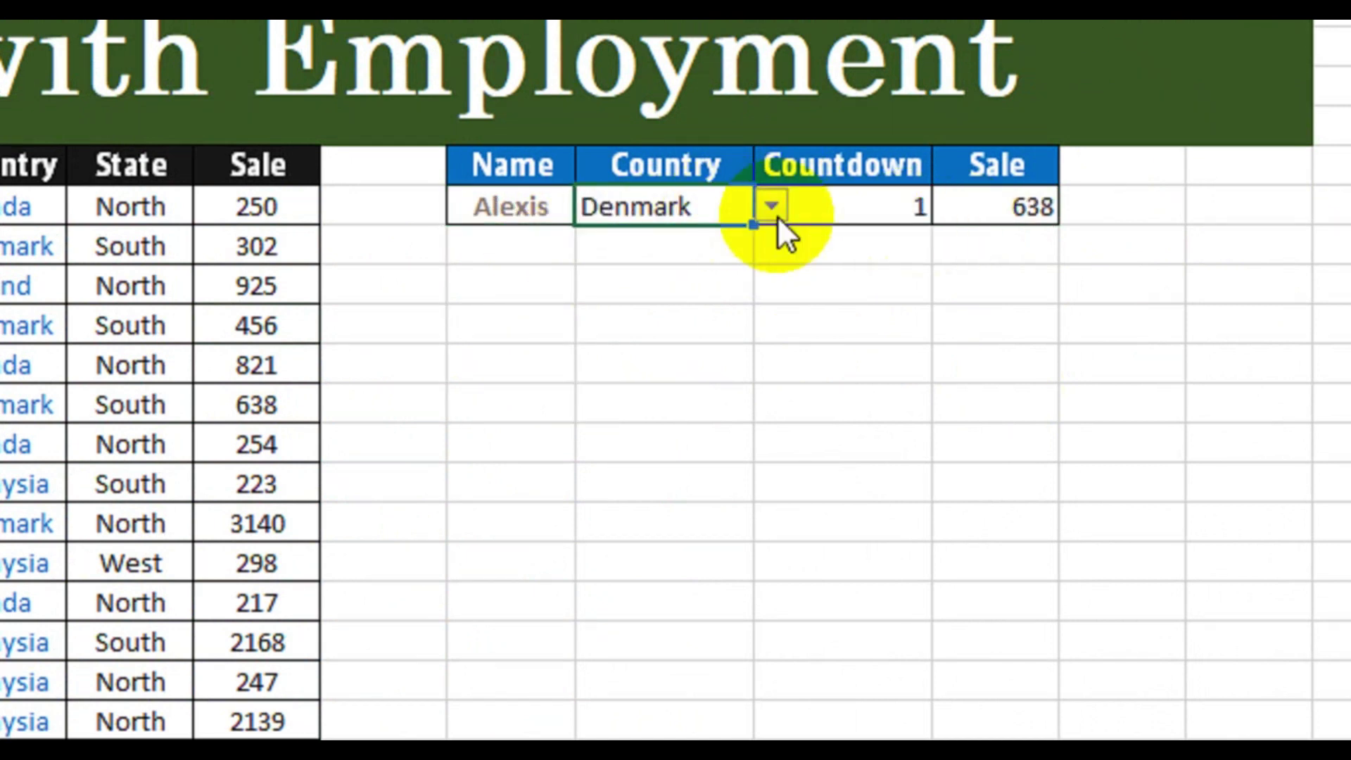
click(777, 215)
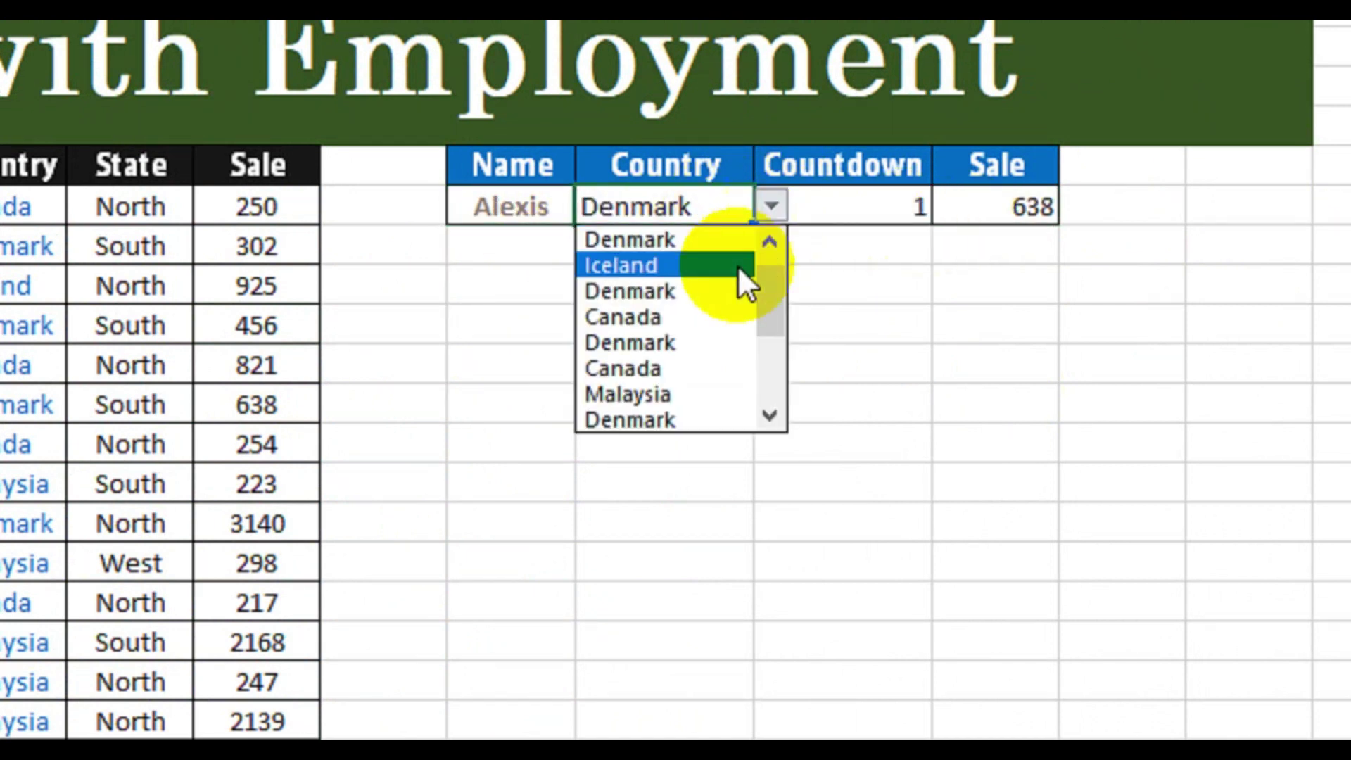
click(688, 374)
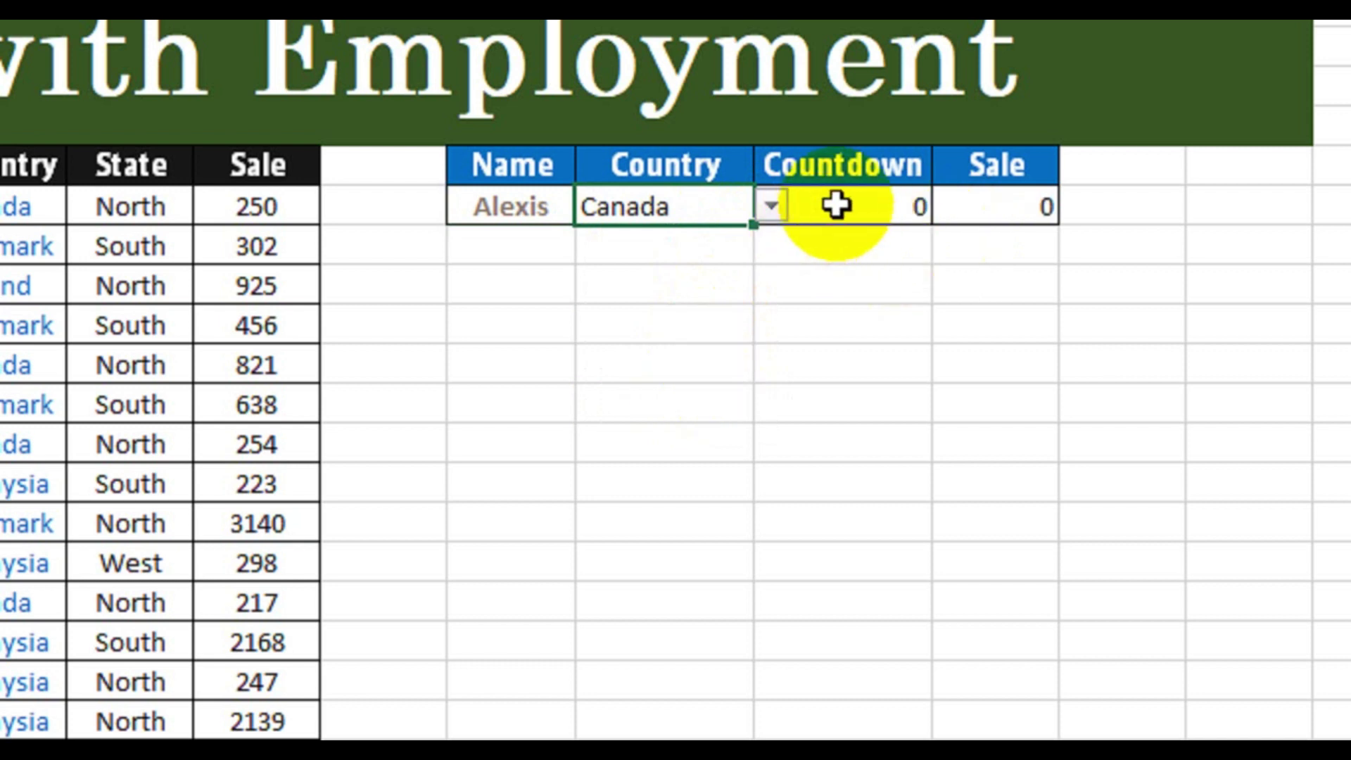
click(771, 206)
click(674, 420)
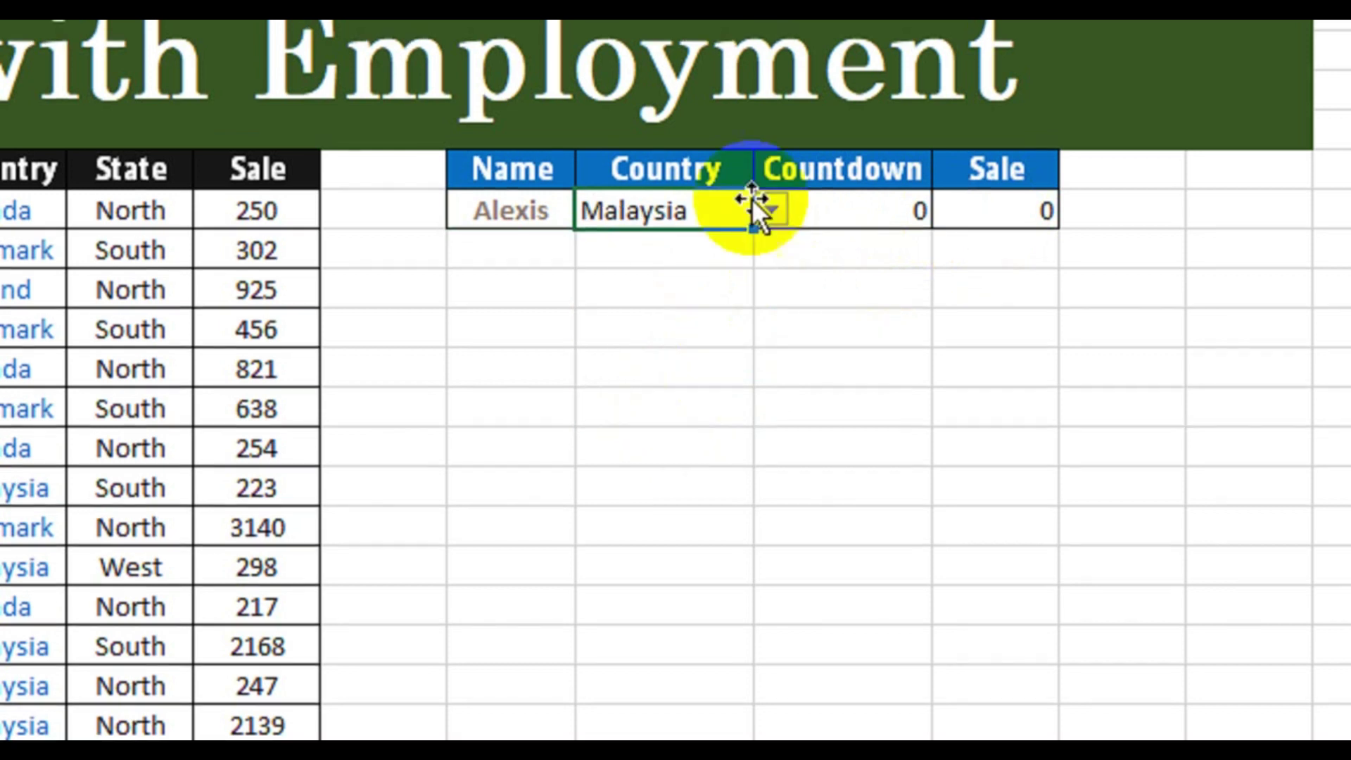
click(771, 224)
drag(768, 340, 779, 295)
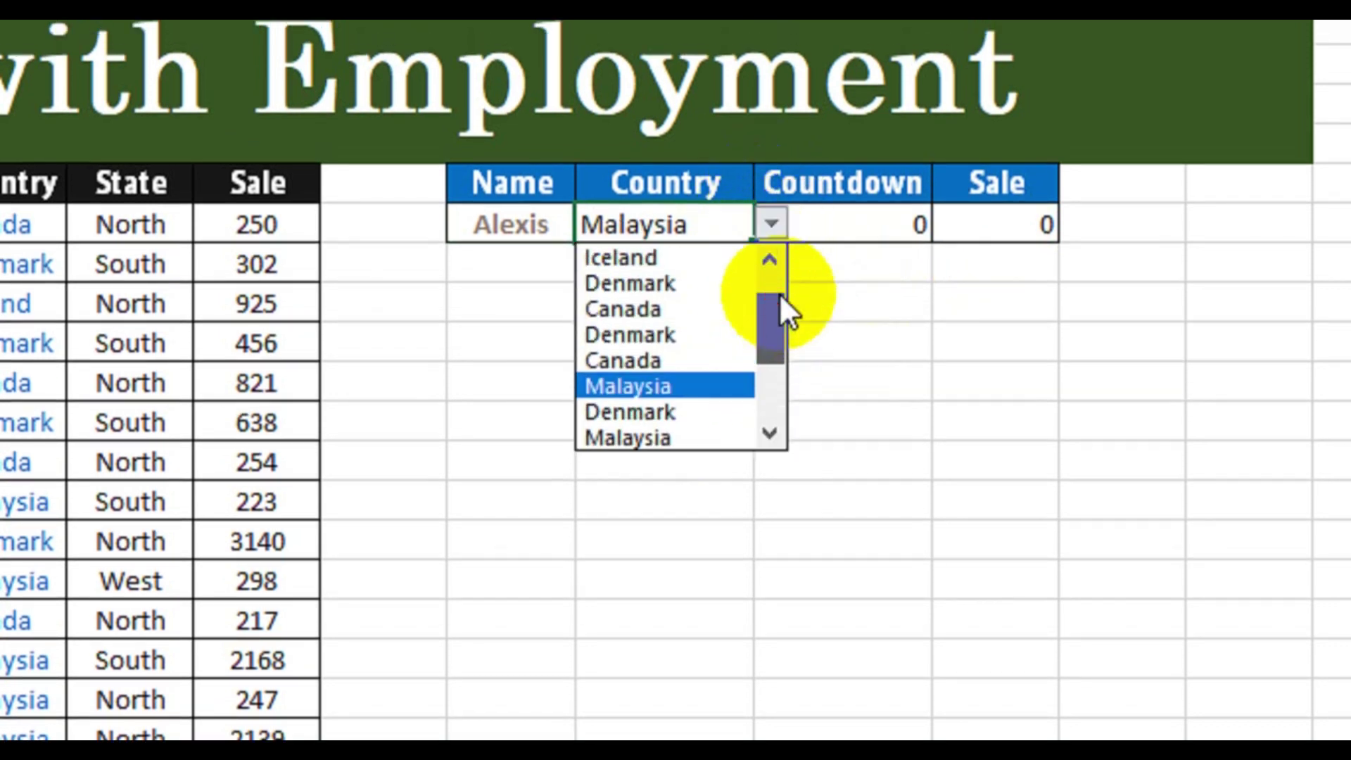
click(699, 259)
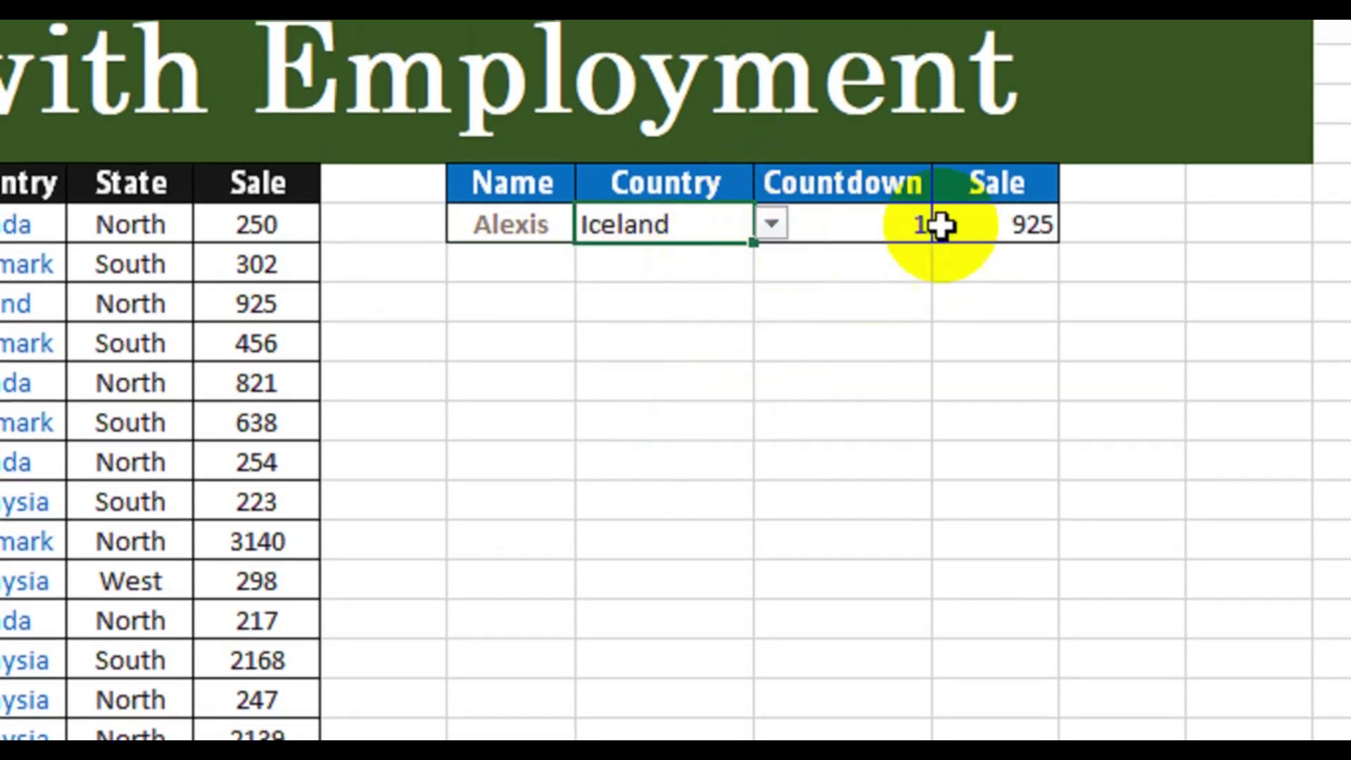
Choose the name matching roll number 228 from the dropdown list in the summary table's Name cell.
click(534, 230)
click(591, 231)
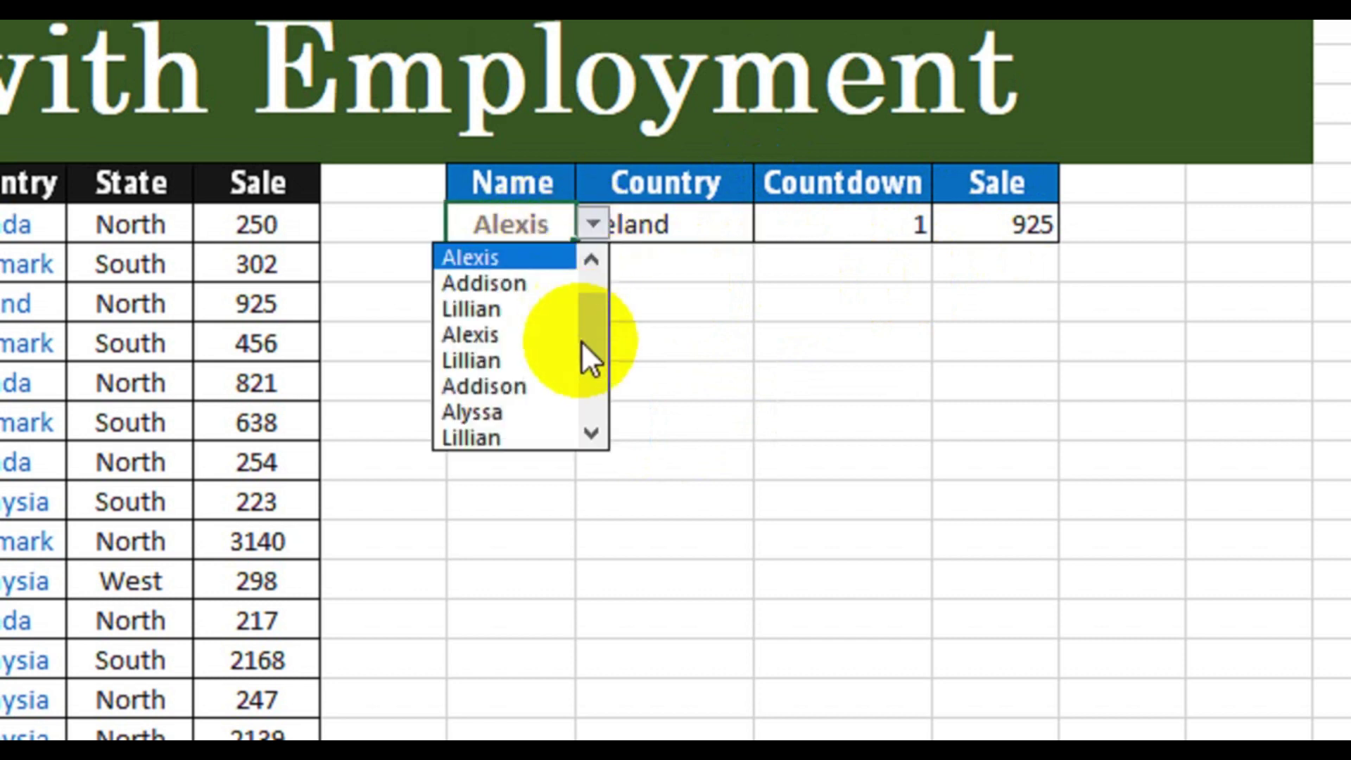
drag(594, 342, 577, 378)
click(538, 365)
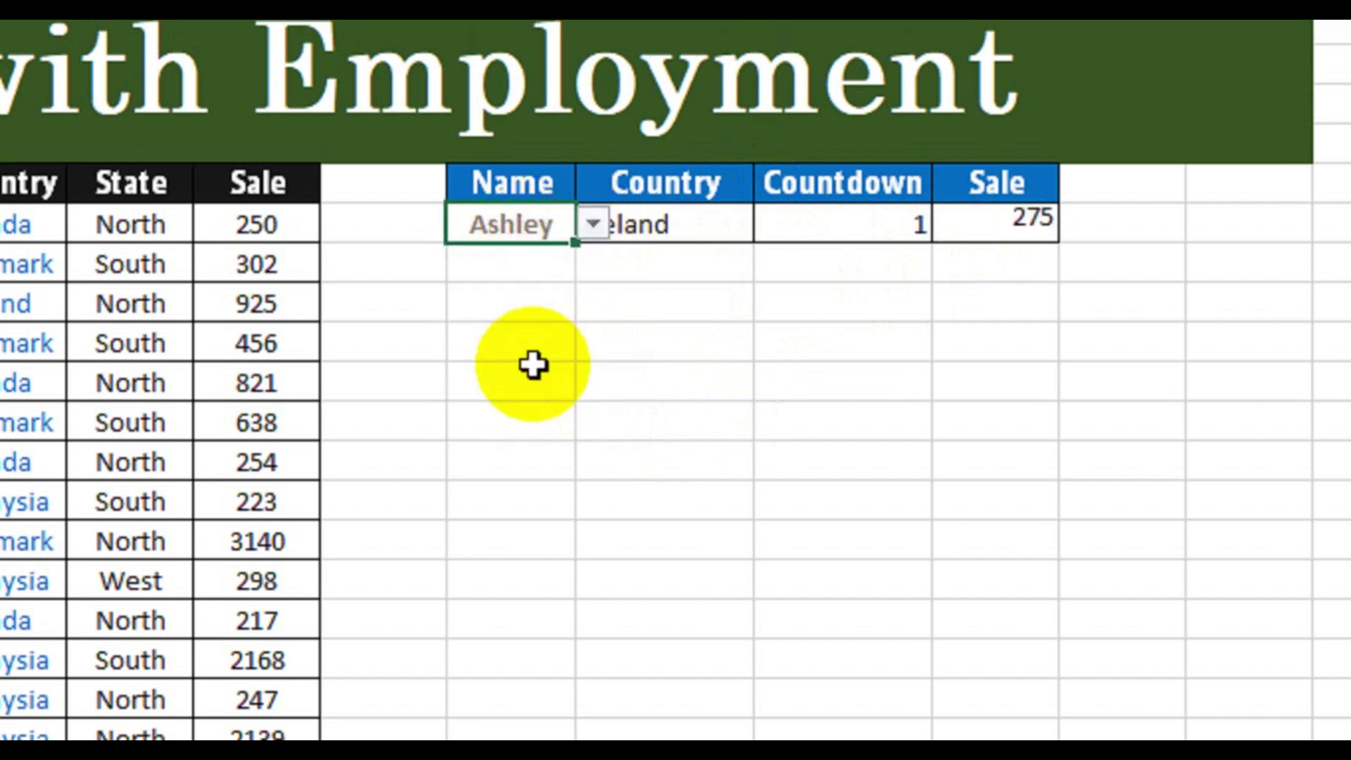